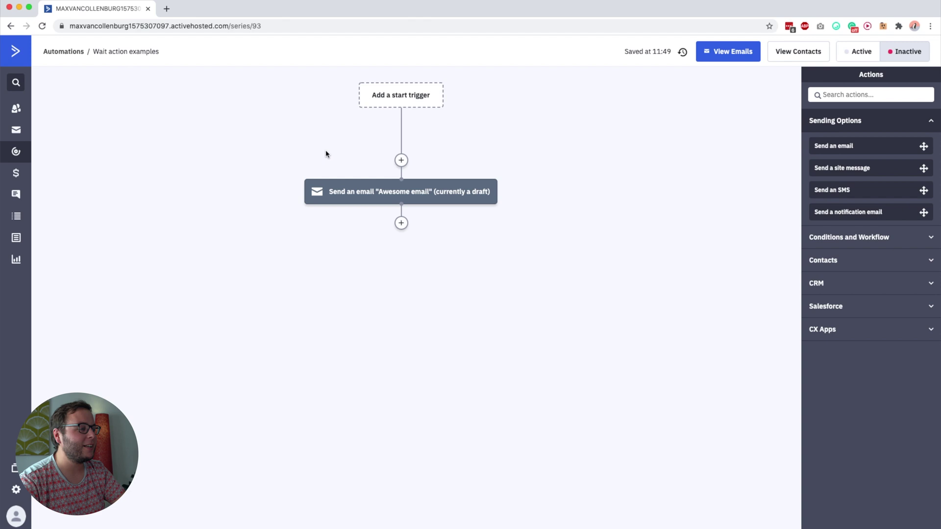
# Add a 'Wait for a specified period of time' step of 1 day(s) after the Awesome email
pyautogui.moveTo(407, 191)
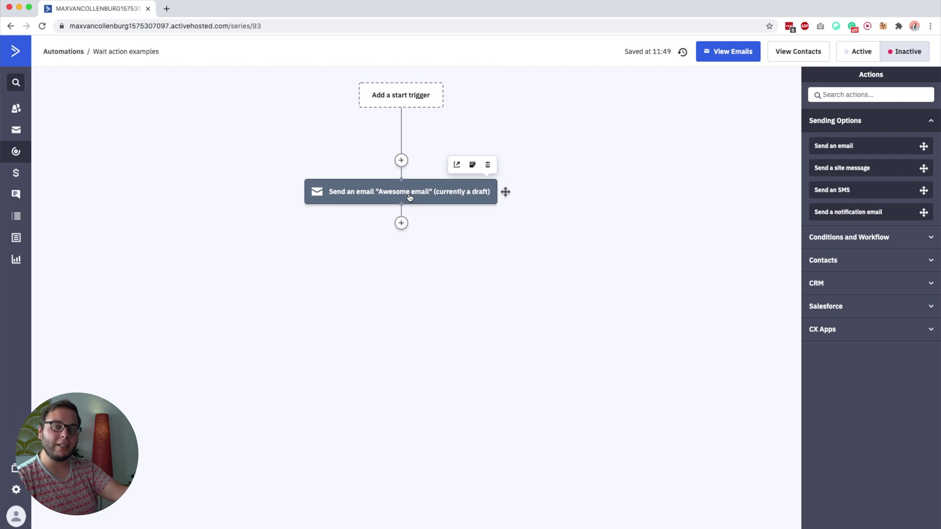
pyautogui.click(401, 224)
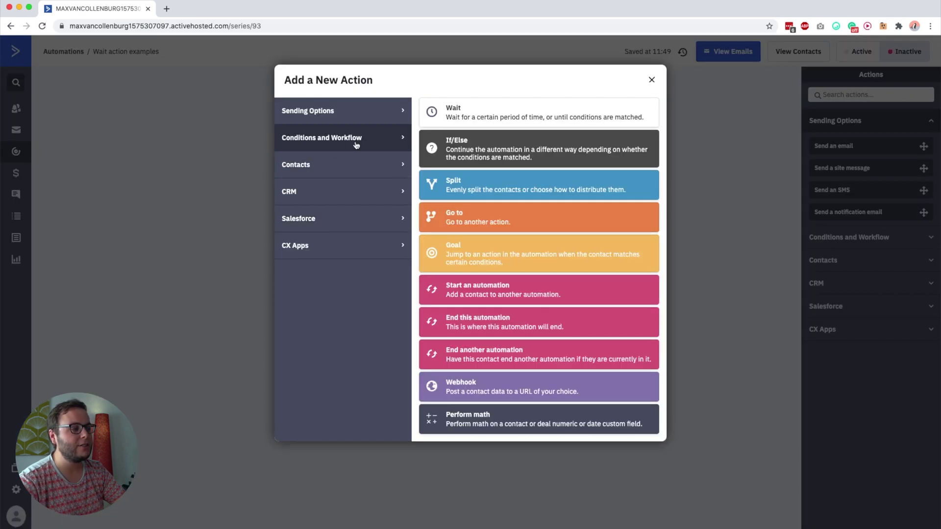
pyautogui.click(461, 109)
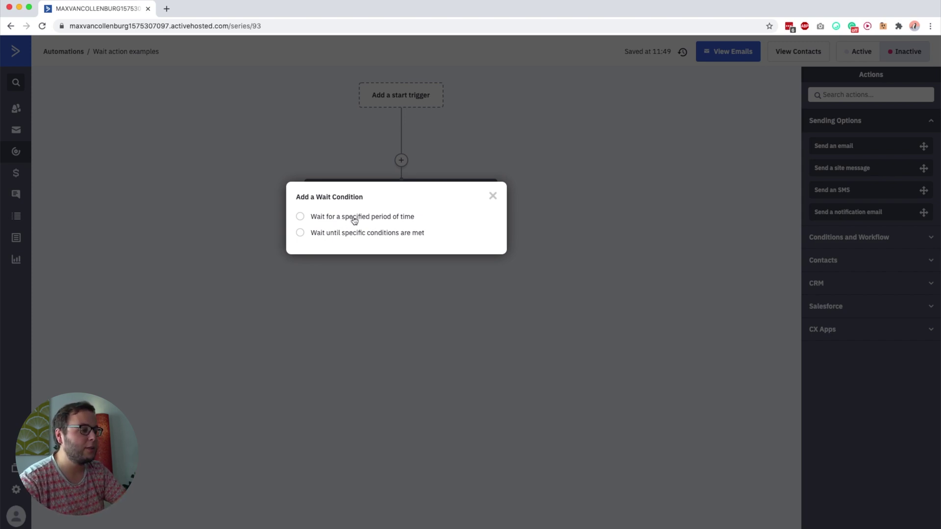
pyautogui.click(374, 217)
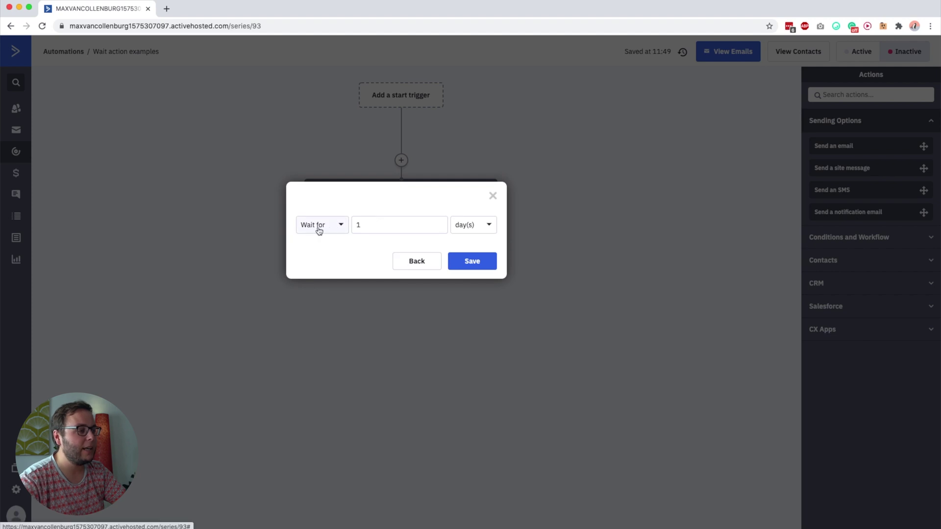
pyautogui.click(468, 229)
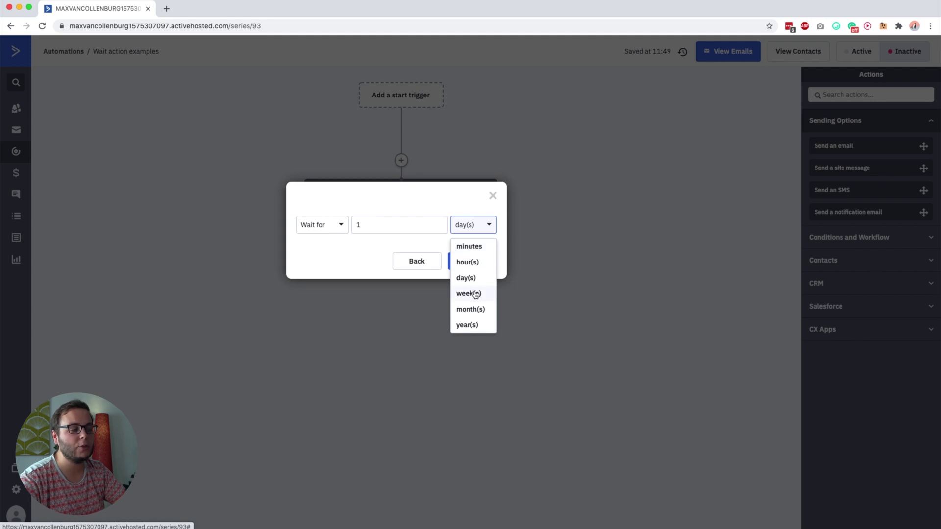
pyautogui.click(383, 219)
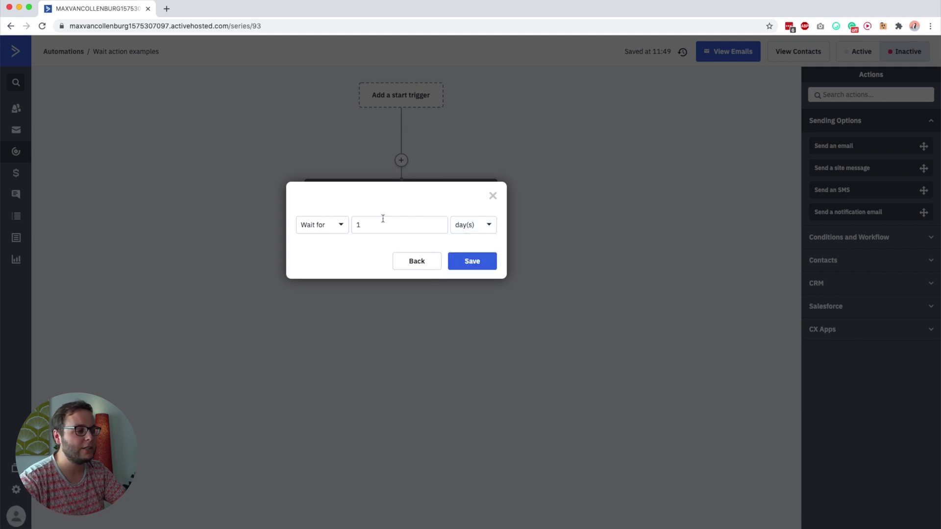
pyautogui.click(479, 264)
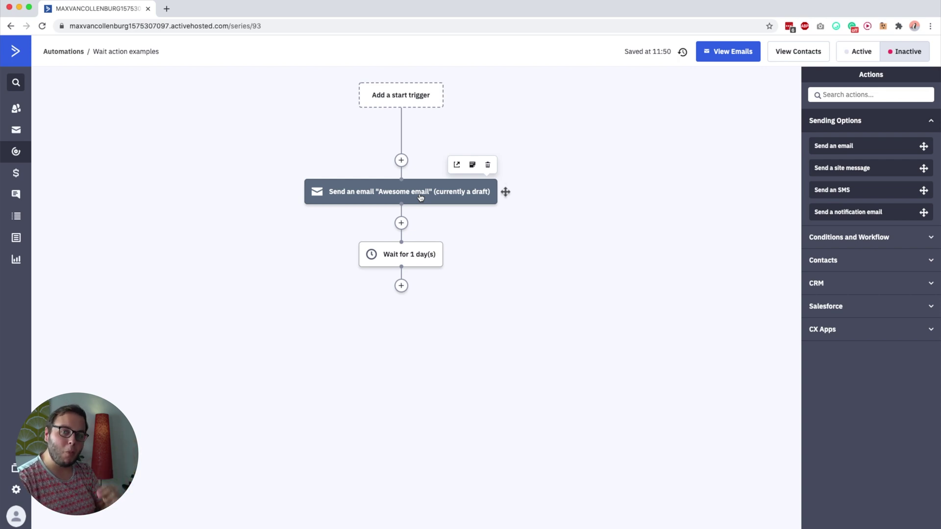
# Change the wait to wait until Current time (Contact's Timezone) is 0 (12AM)
pyautogui.moveTo(419, 264)
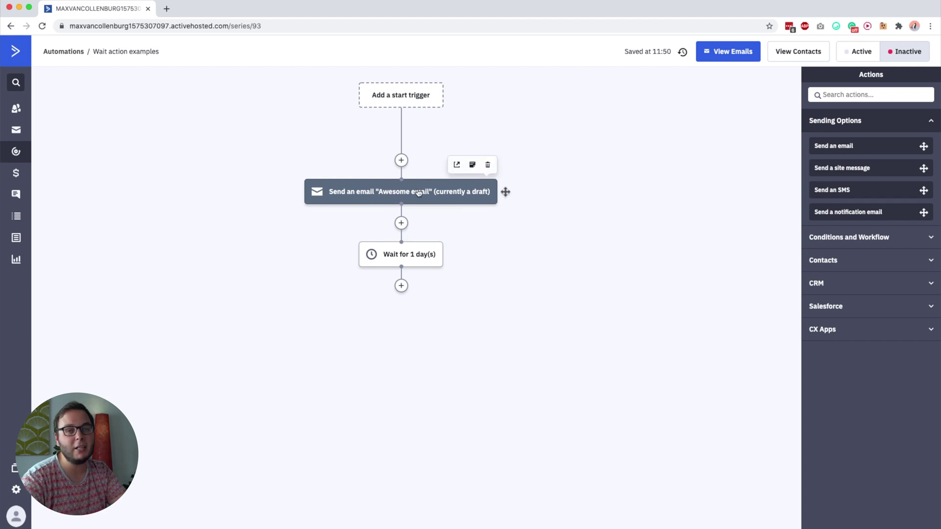
pyautogui.click(398, 259)
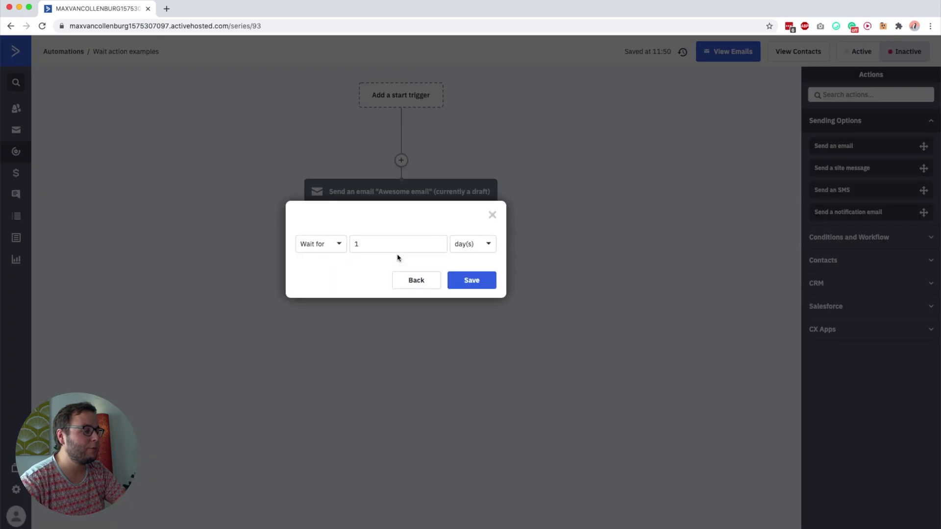
pyautogui.click(334, 249)
pyautogui.click(325, 281)
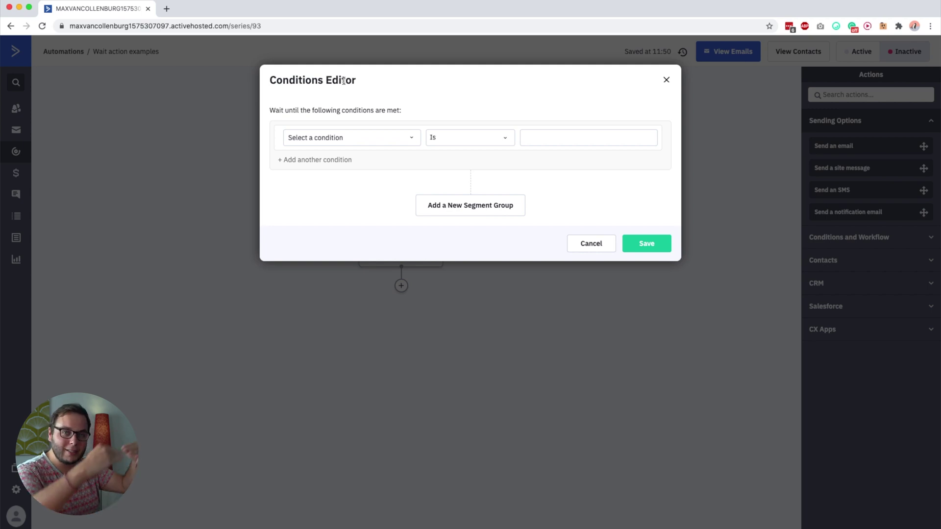
pyautogui.click(323, 139)
pyautogui.write('current time')
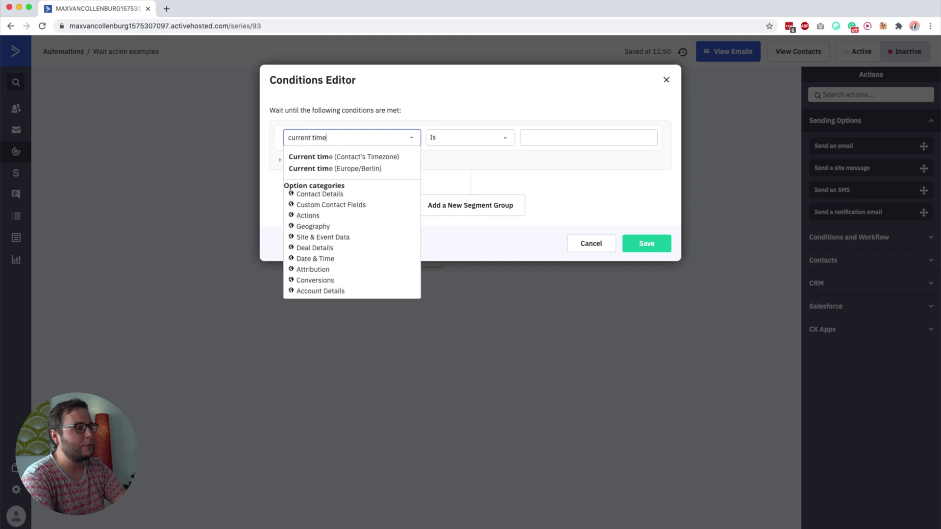
pyautogui.click(349, 156)
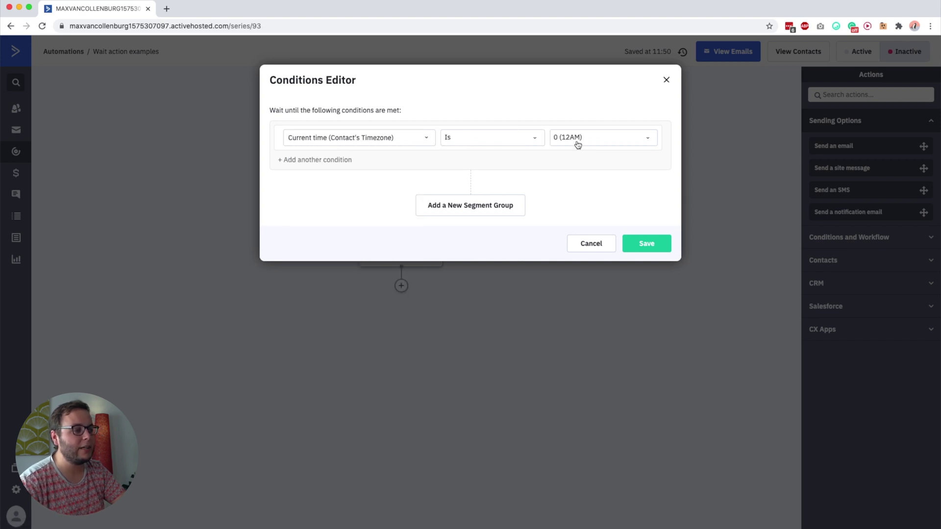
pyautogui.click(644, 239)
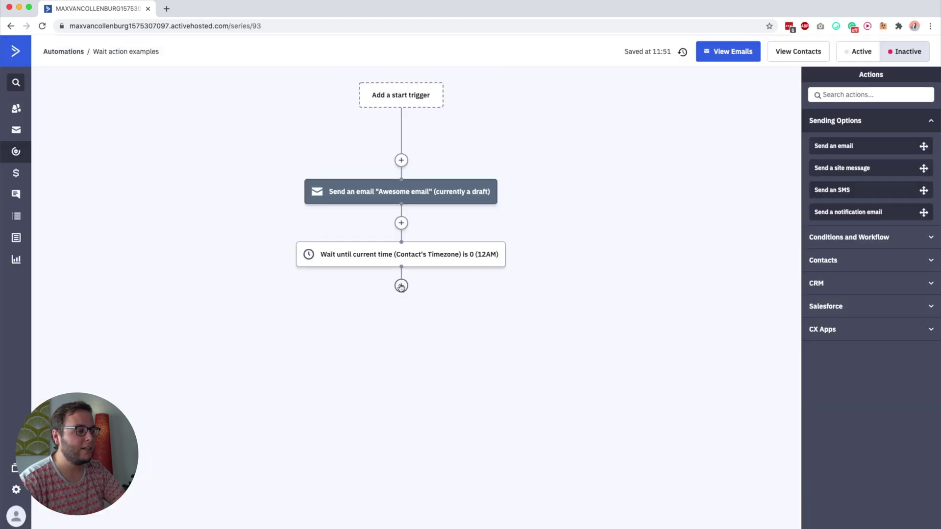
pyautogui.click(399, 285)
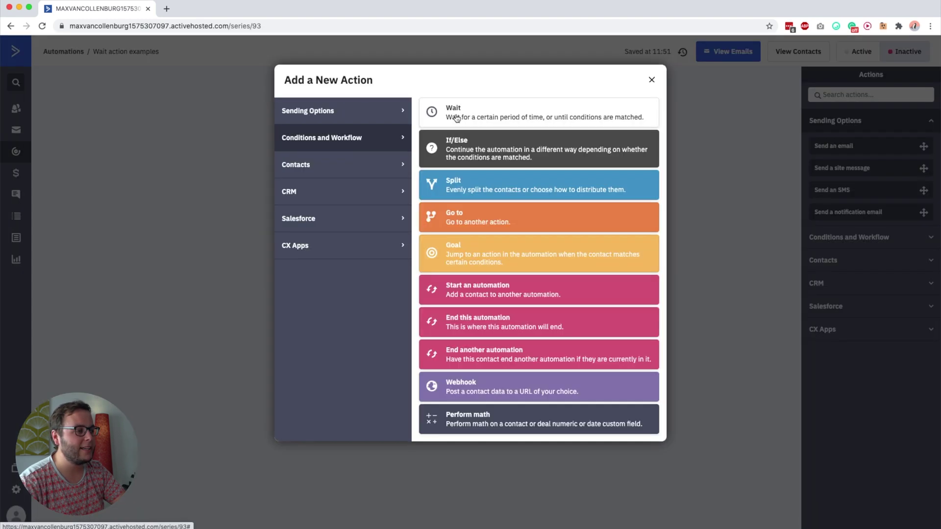
# Add a wait until Current time (Contact's Timezone) is 10 (10AM), with no time limit
pyautogui.click(433, 113)
pyautogui.click(349, 297)
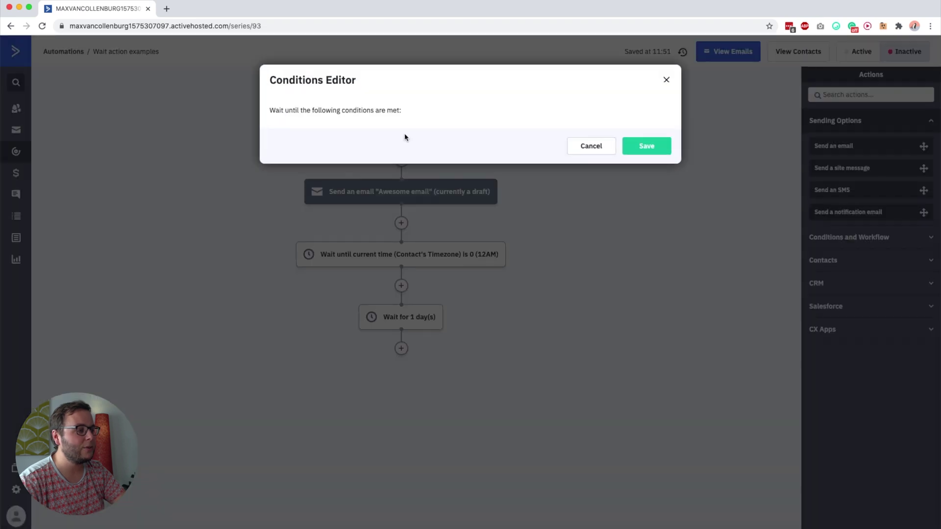
pyautogui.write('current time')
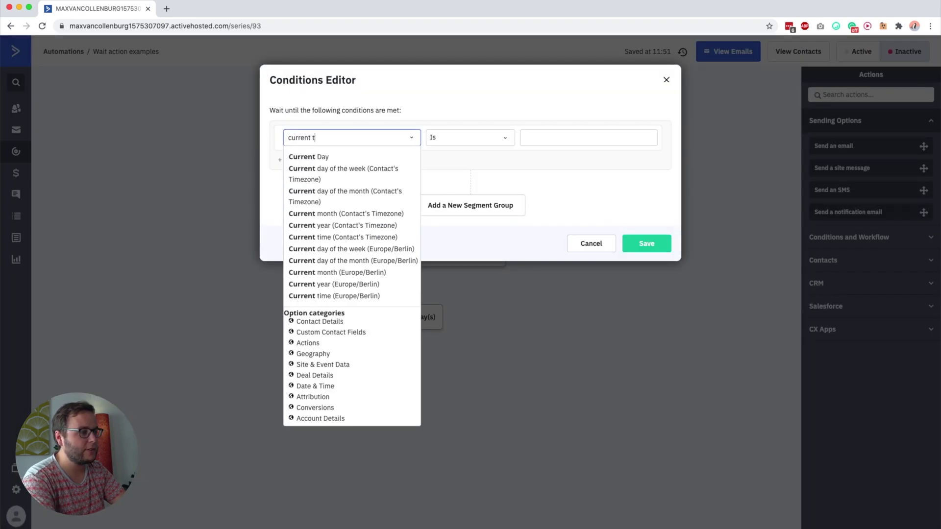
pyautogui.click(344, 157)
pyautogui.click(604, 133)
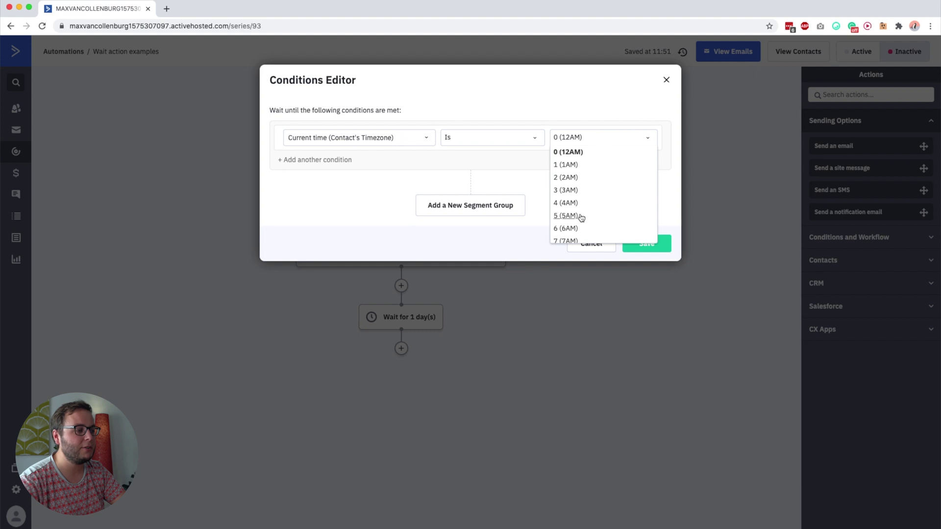
pyautogui.scroll(-2, 581, 217)
pyautogui.click(574, 223)
pyautogui.click(644, 243)
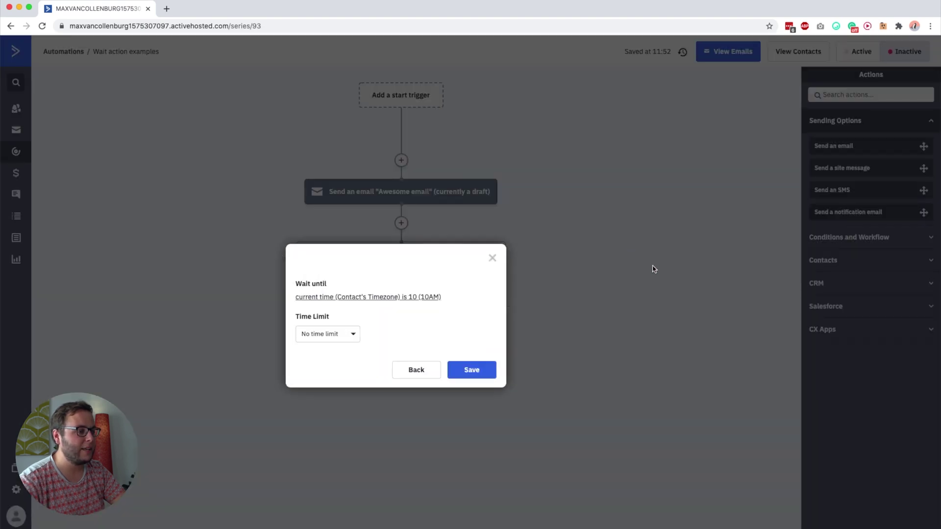
pyautogui.press('Return')
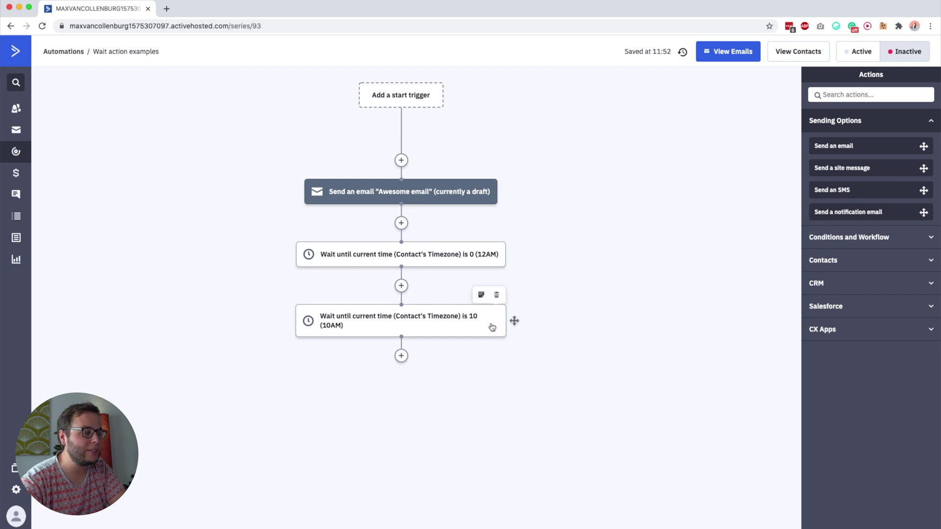
# Delete the 10AM wait and change the remaining wait's condition to current day is Wednesday
pyautogui.click(496, 290)
pyautogui.click(555, 82)
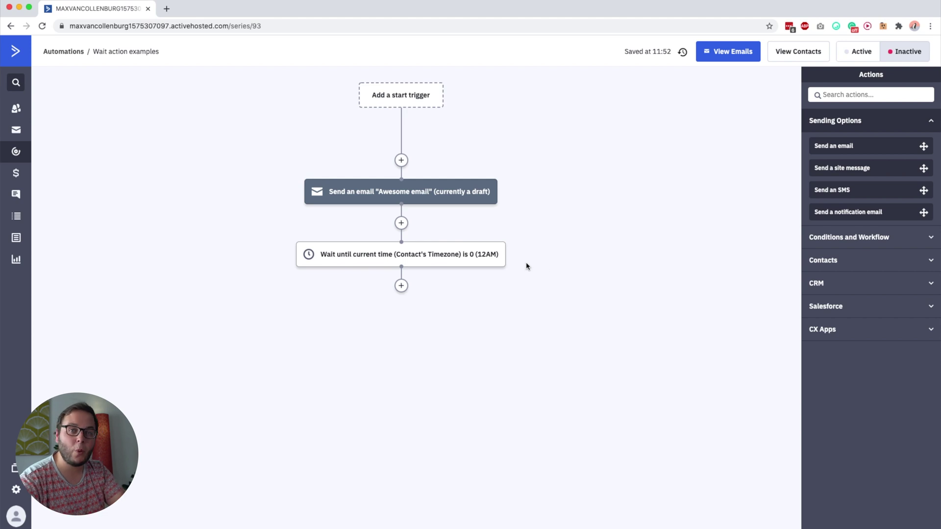
pyautogui.click(451, 258)
pyautogui.click(335, 232)
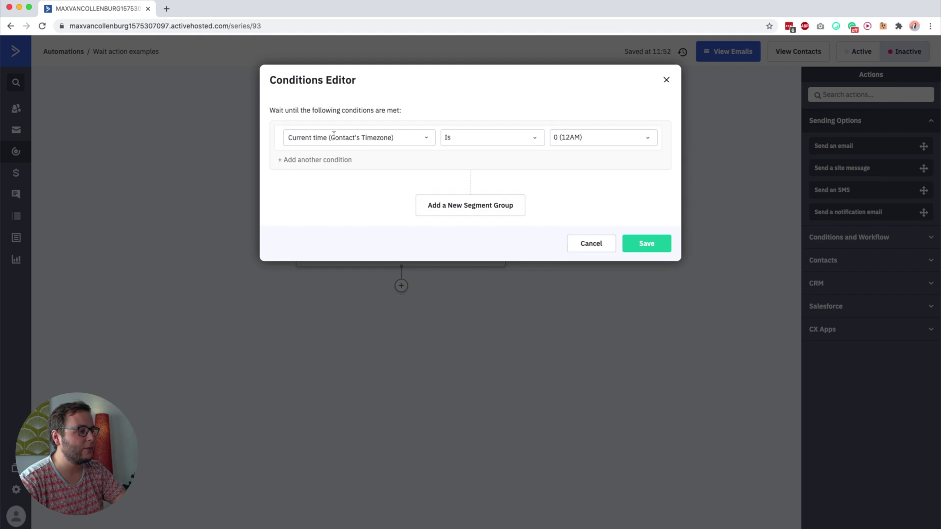
pyautogui.click(333, 137)
pyautogui.write('current day')
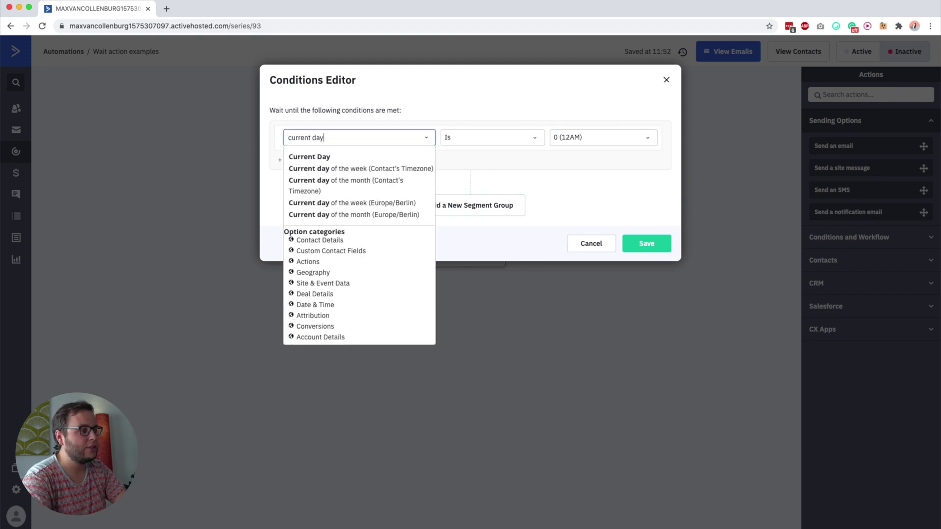
pyautogui.click(419, 169)
pyautogui.click(581, 143)
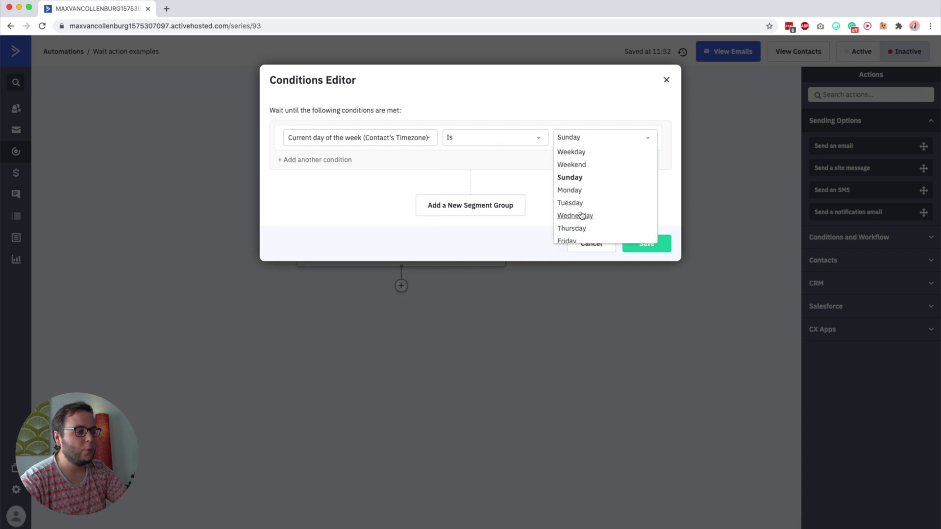
pyautogui.click(583, 216)
pyautogui.click(580, 142)
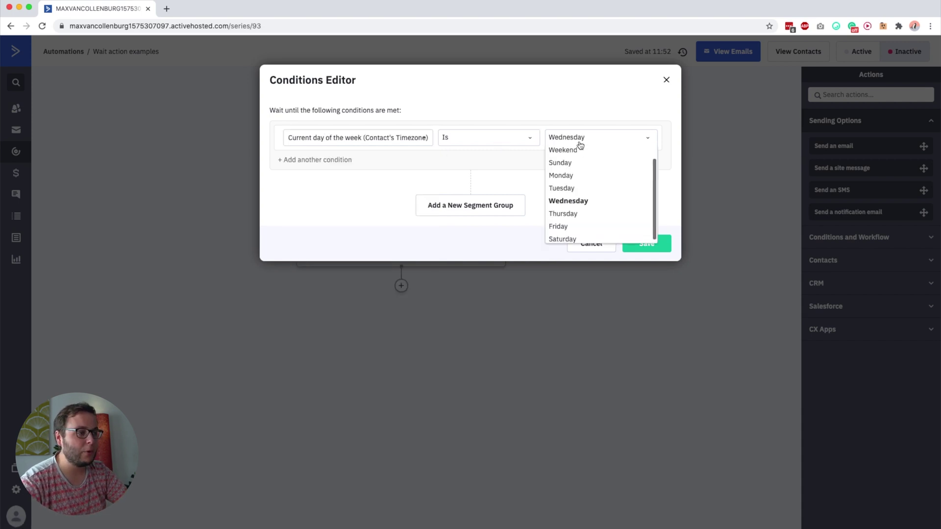
pyautogui.scroll(1, 567, 157)
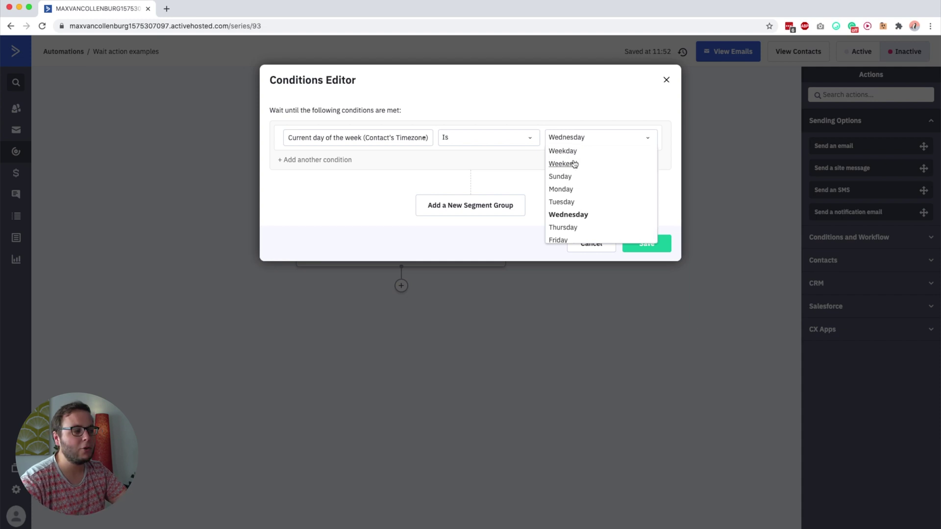
pyautogui.click(566, 219)
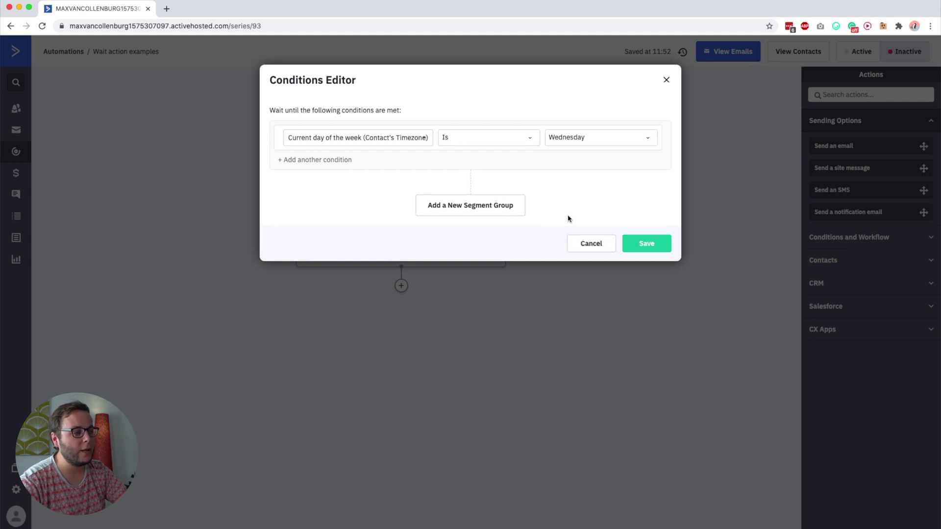
# Add a second condition, Current time is 10 (10AM), and save the wait step
pyautogui.click(346, 161)
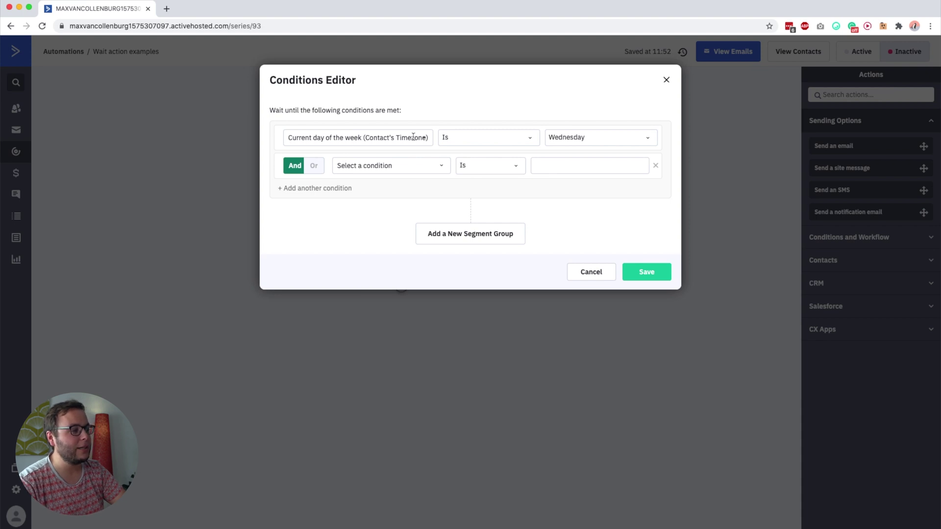
pyautogui.click(410, 165)
pyautogui.write('current time')
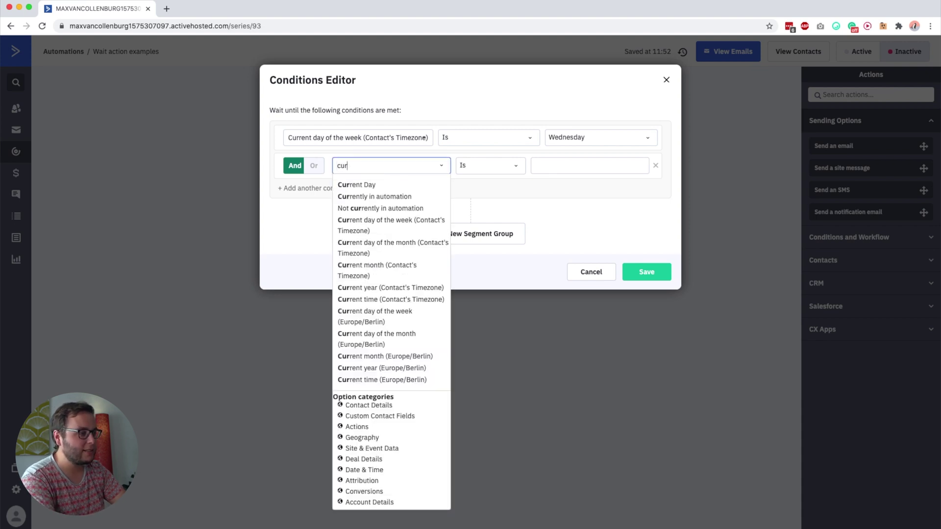
pyautogui.click(409, 185)
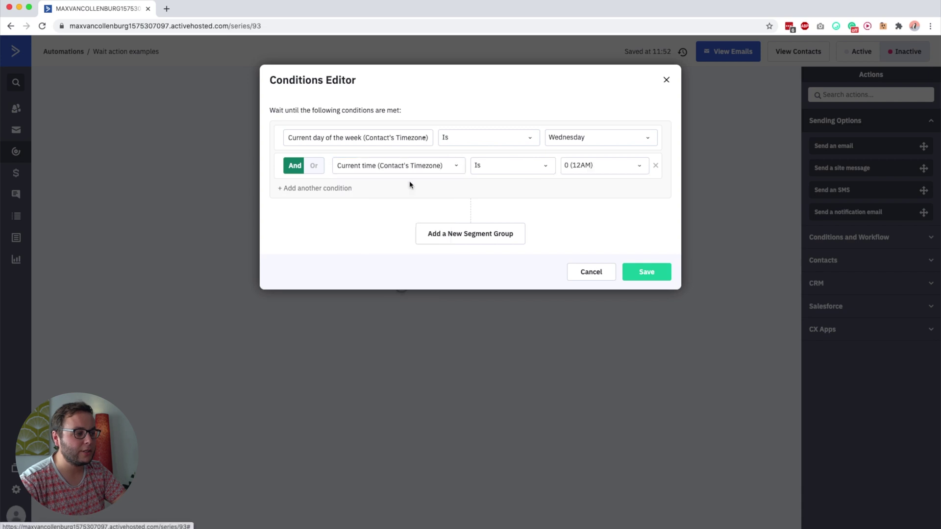
pyautogui.click(590, 166)
pyautogui.scroll(-1, 608, 241)
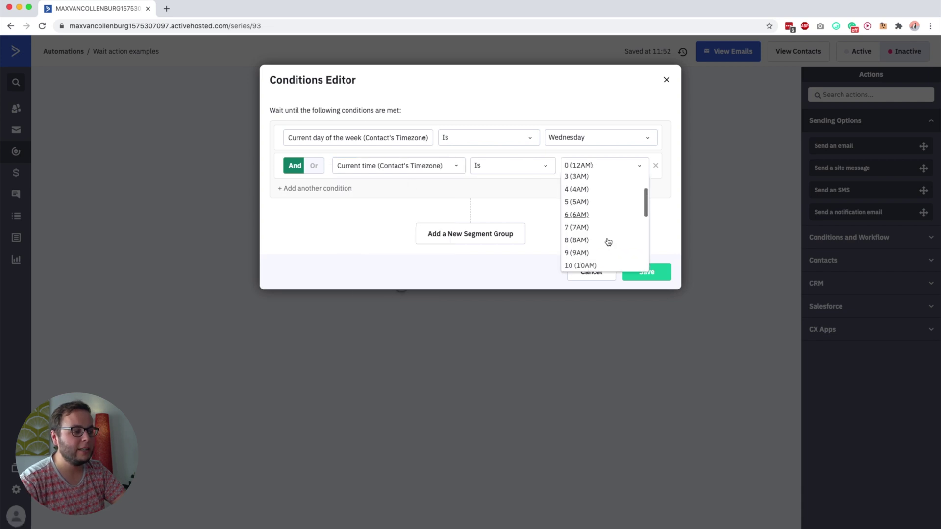
pyautogui.click(588, 265)
pyautogui.click(642, 268)
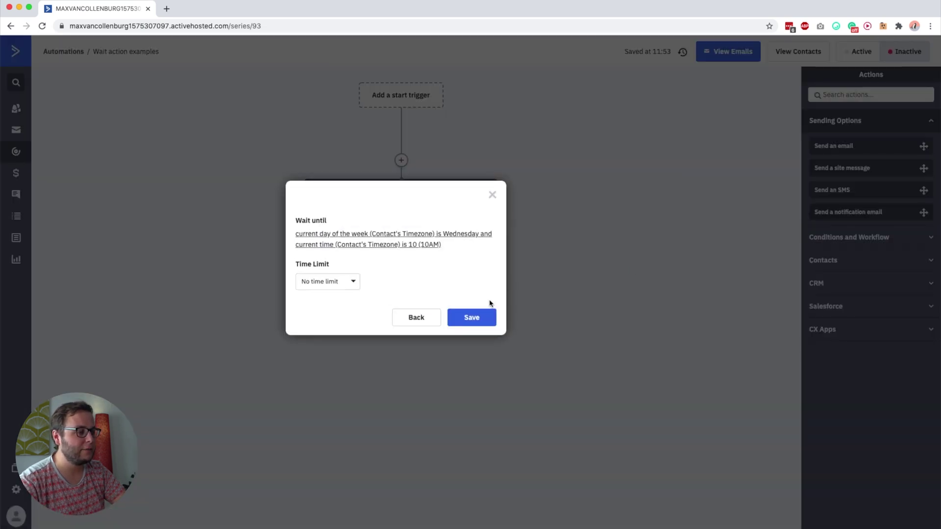
pyautogui.click(488, 316)
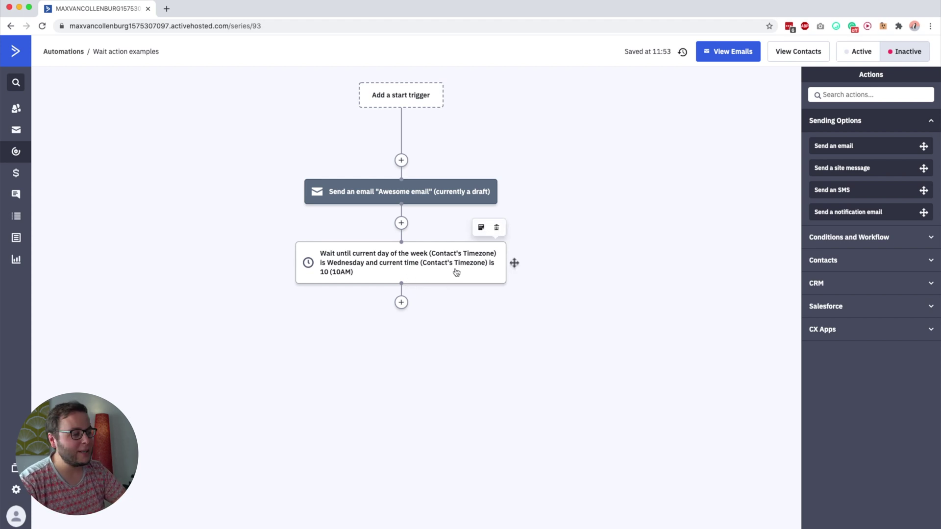
# Delete the Wednesday wait and add a wait until the contact has opened Awesome email
pyautogui.click(496, 228)
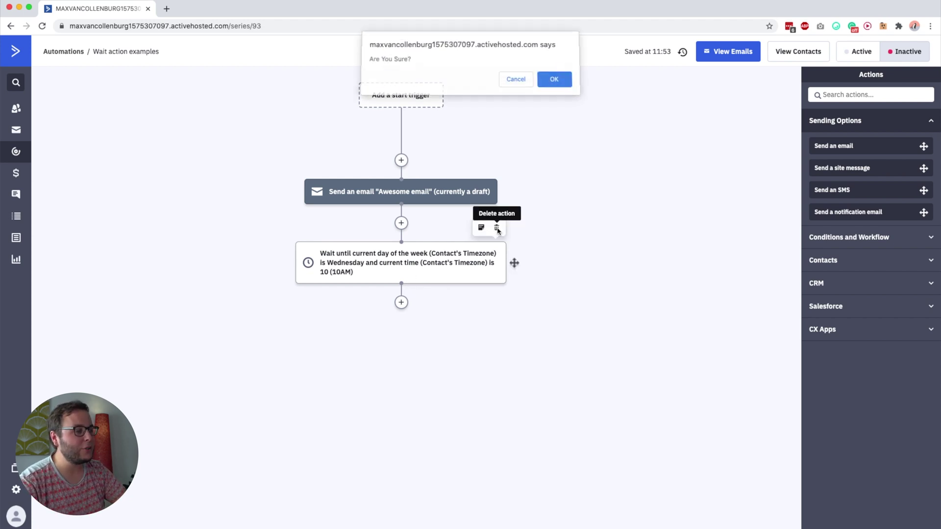
pyautogui.click(559, 83)
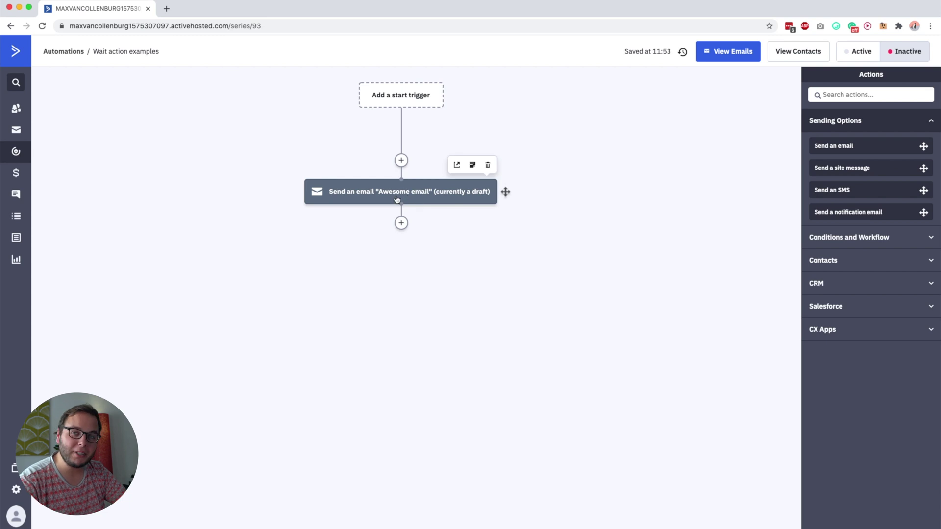
pyautogui.click(401, 223)
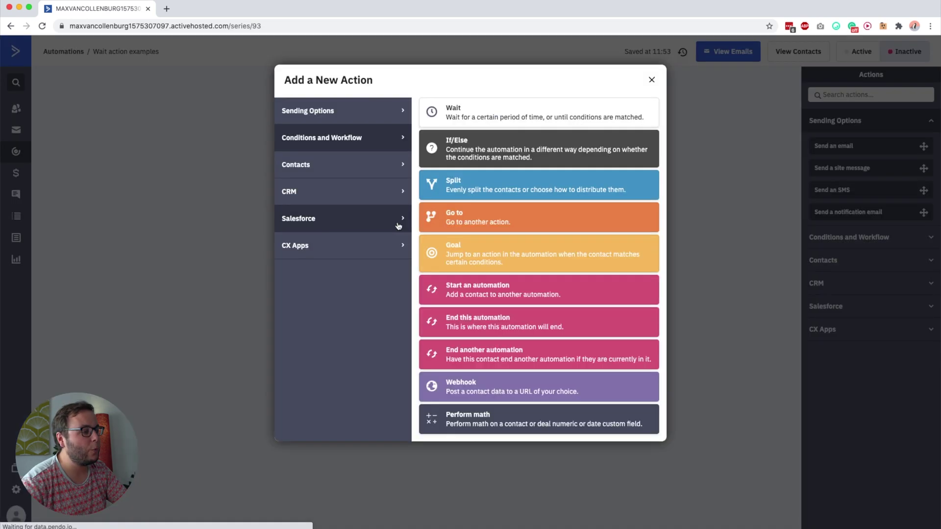
pyautogui.click(464, 121)
pyautogui.click(372, 236)
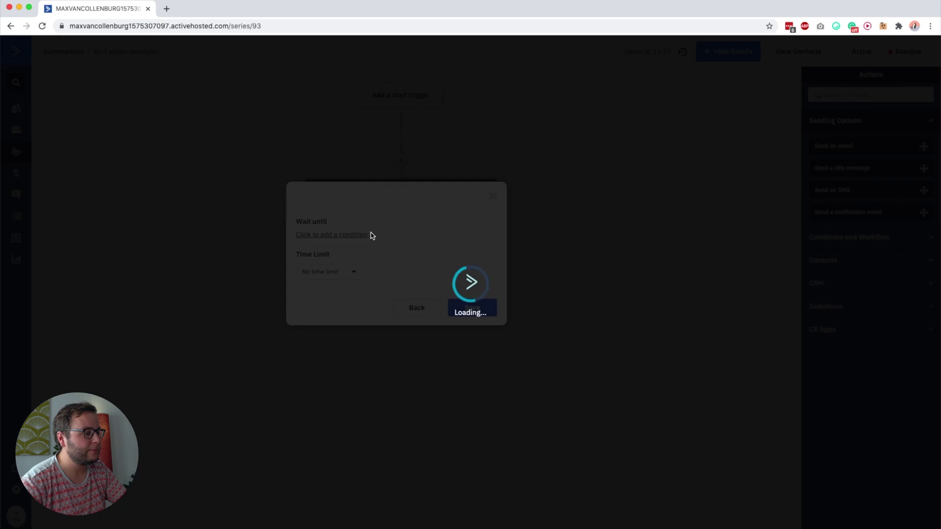
pyautogui.write('has op')
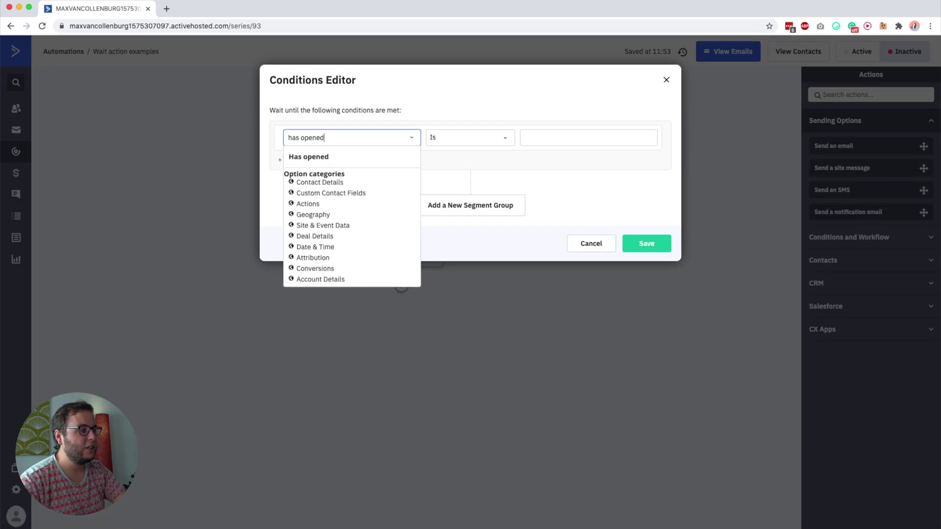
pyautogui.write('ened')
pyautogui.click(318, 166)
pyautogui.click(507, 143)
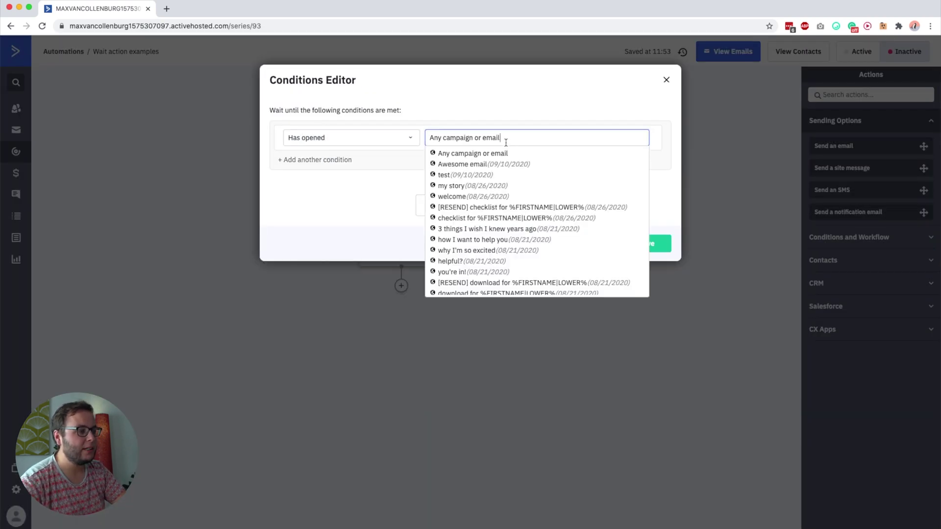
pyautogui.click(458, 165)
pyautogui.click(637, 246)
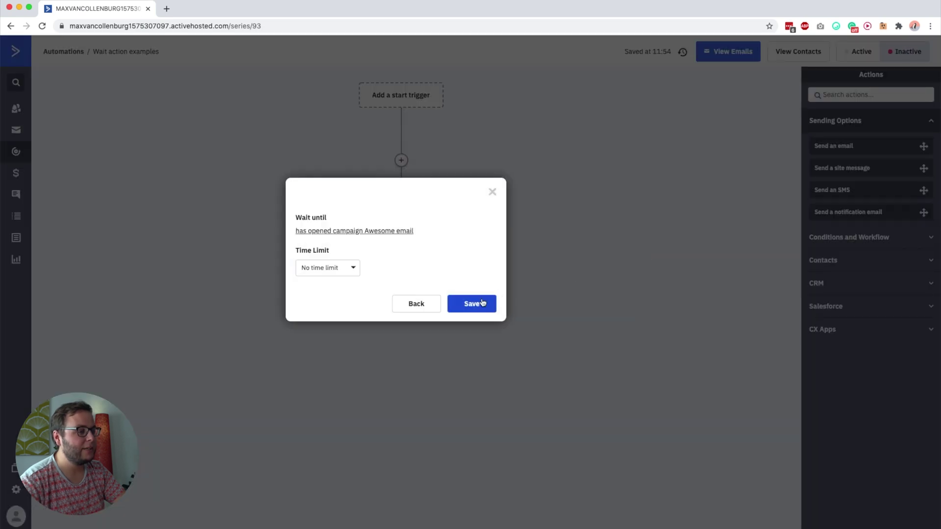
pyautogui.click(487, 304)
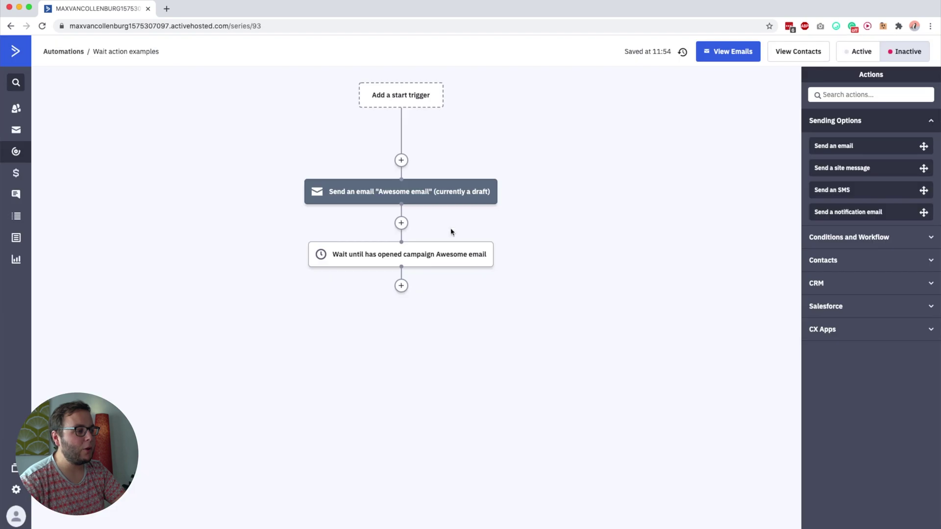
# Give the opened-email wait a time limit of up to 2 day(s)
pyautogui.moveTo(440, 254)
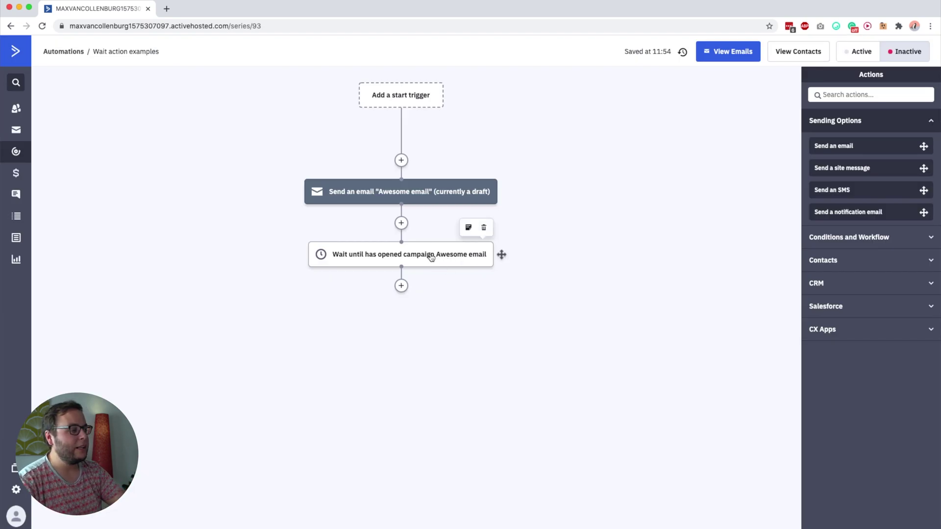
pyautogui.click(431, 263)
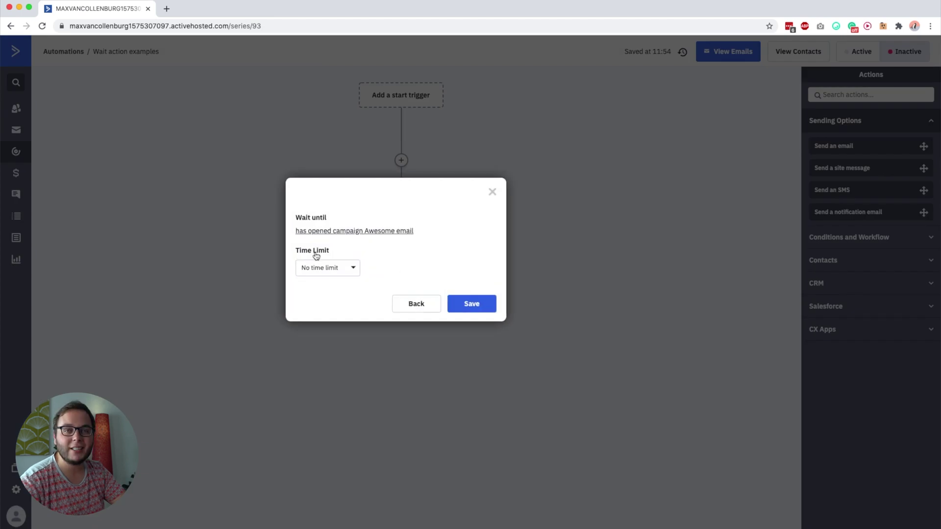
pyautogui.click(546, 255)
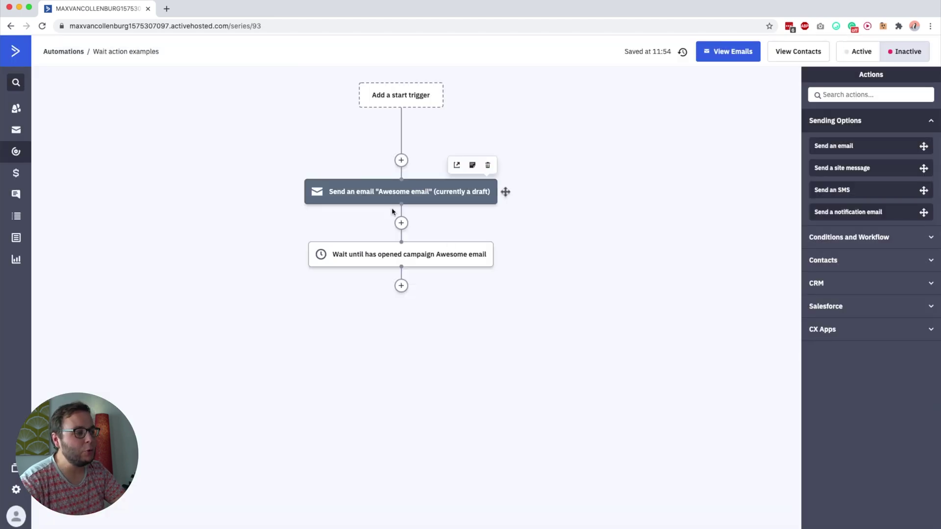
pyautogui.click(426, 259)
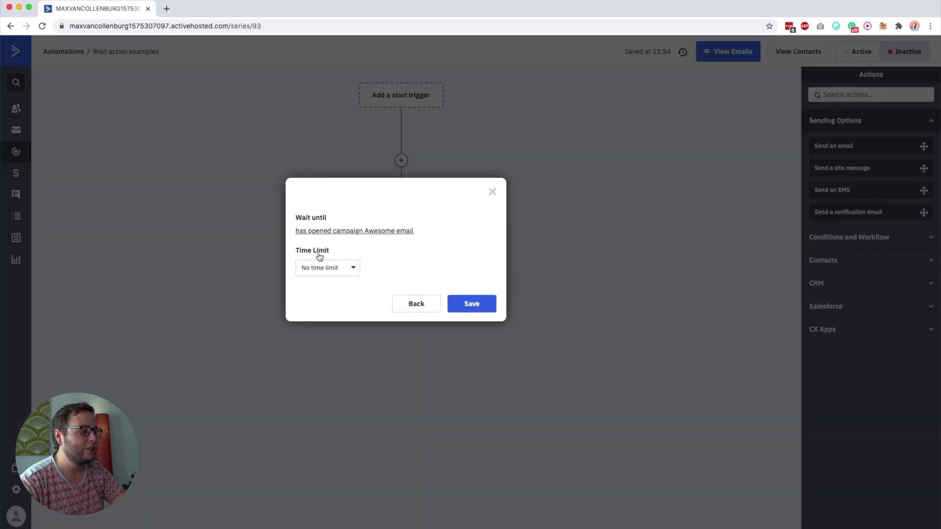
pyautogui.click(315, 274)
pyautogui.click(316, 302)
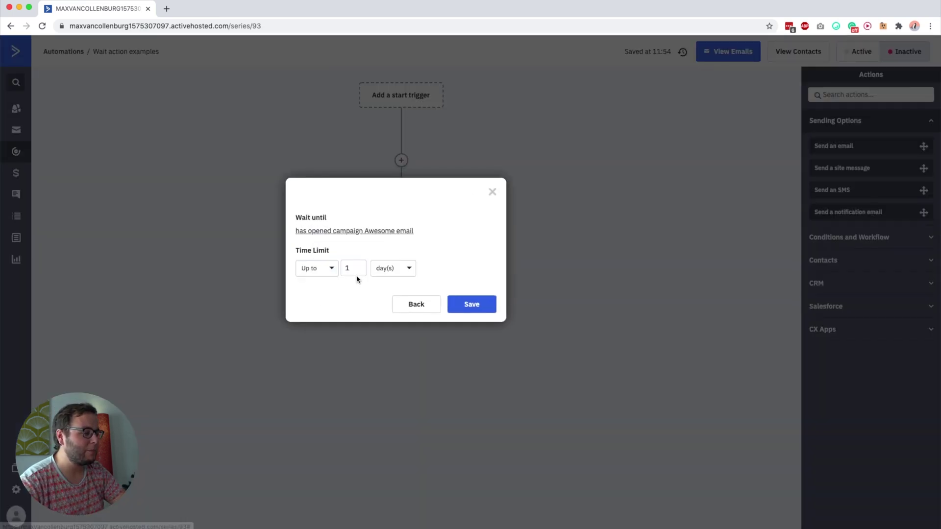
pyautogui.write('2')
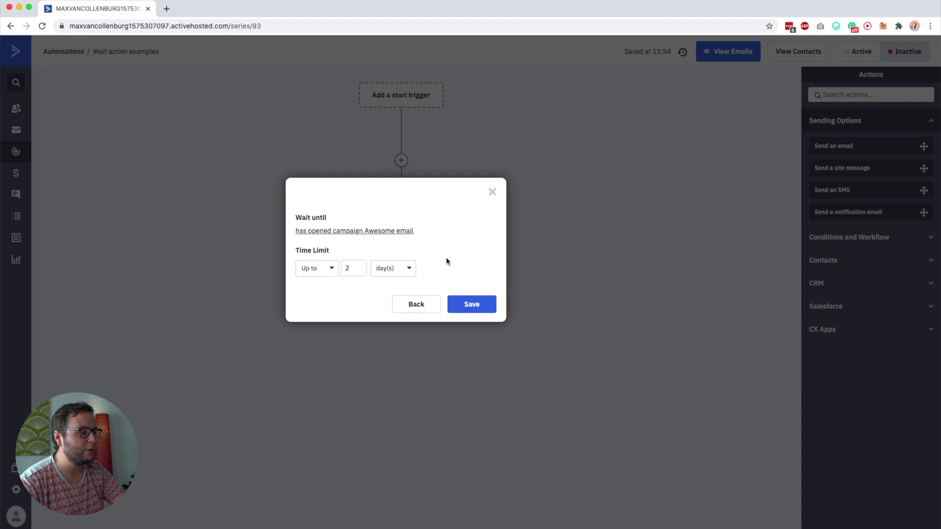
pyautogui.click(471, 304)
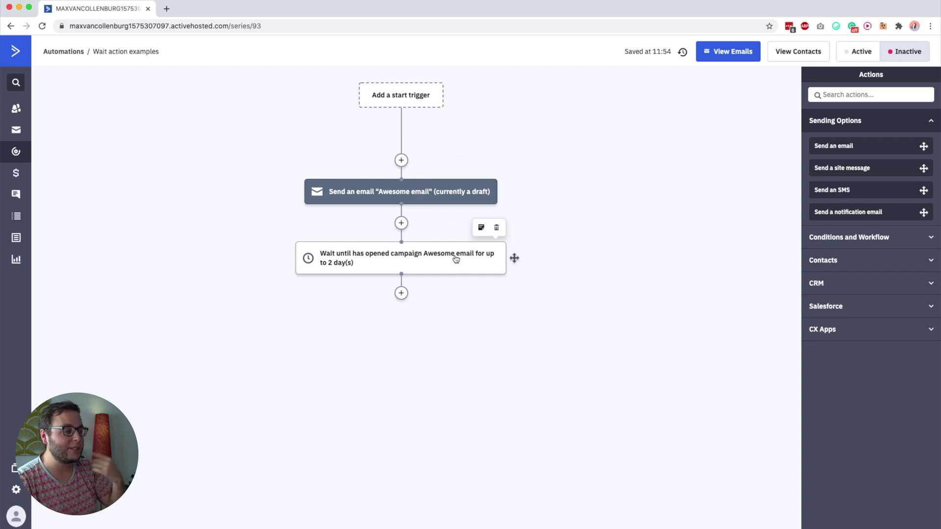
# Add an If/Else branch below the wait checking Has opened Awesome email
pyautogui.click(401, 293)
pyautogui.click(443, 176)
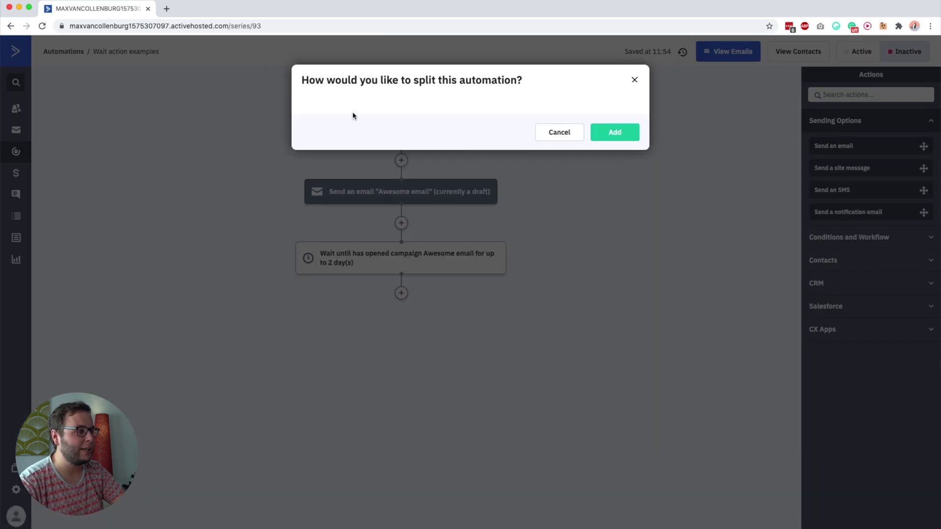
pyautogui.click(354, 126)
pyautogui.write('ha')
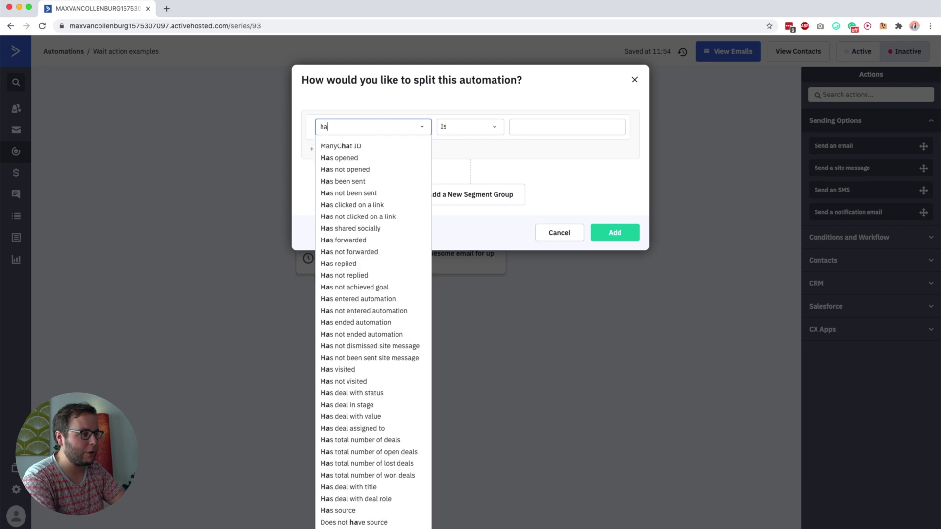
pyautogui.write('s opened')
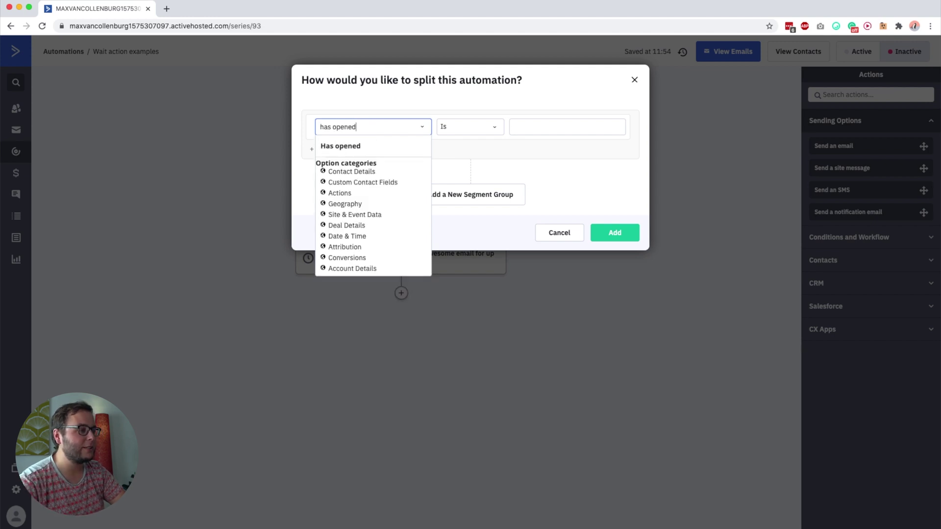
pyautogui.click(343, 146)
pyautogui.click(525, 127)
pyautogui.click(477, 157)
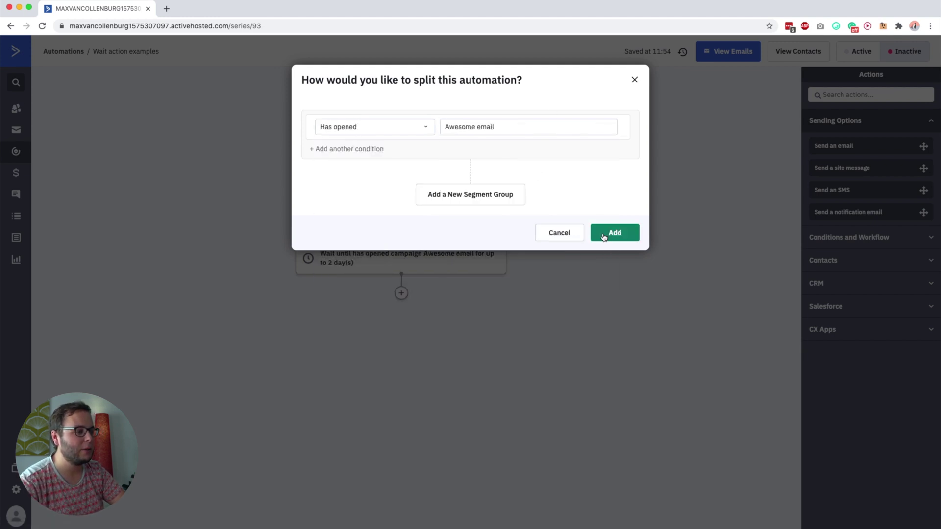
pyautogui.click(604, 234)
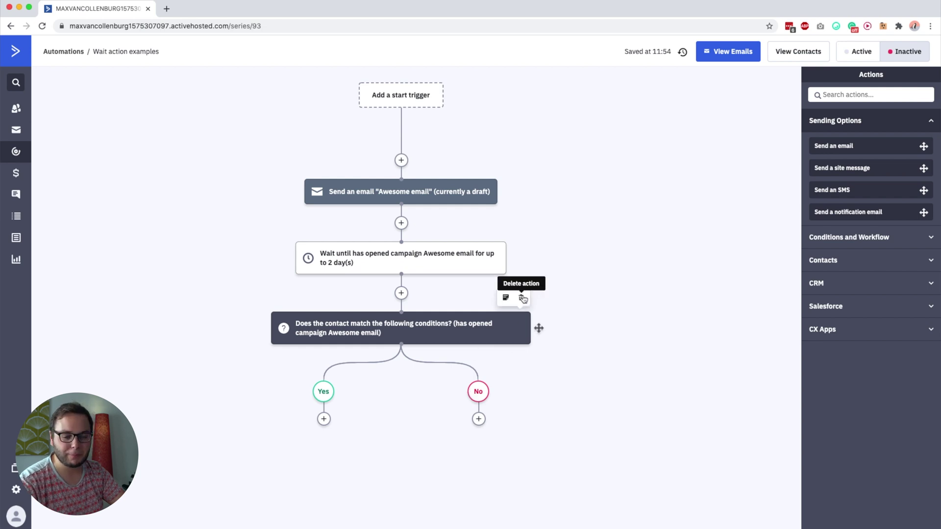
# Delete the If/Else step and the wait step, confirming each removal
pyautogui.click(521, 297)
pyautogui.click(549, 79)
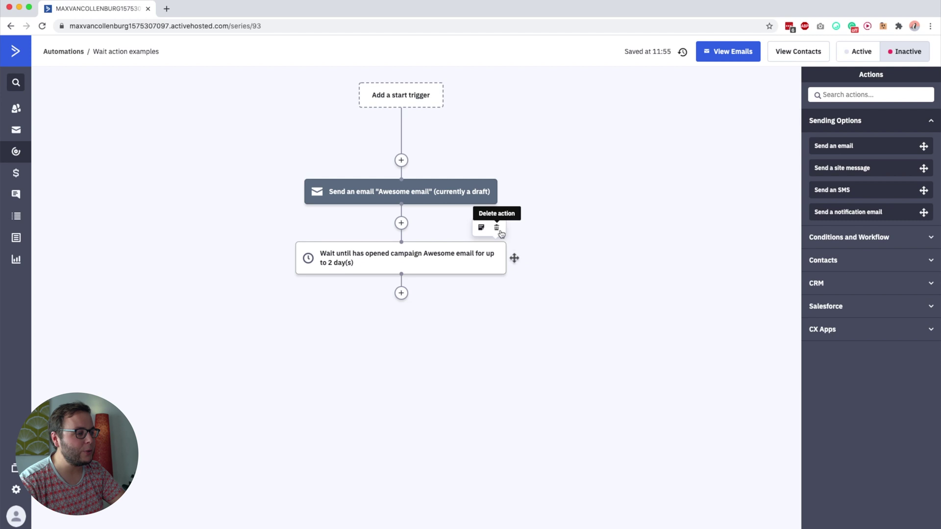
pyautogui.click(499, 231)
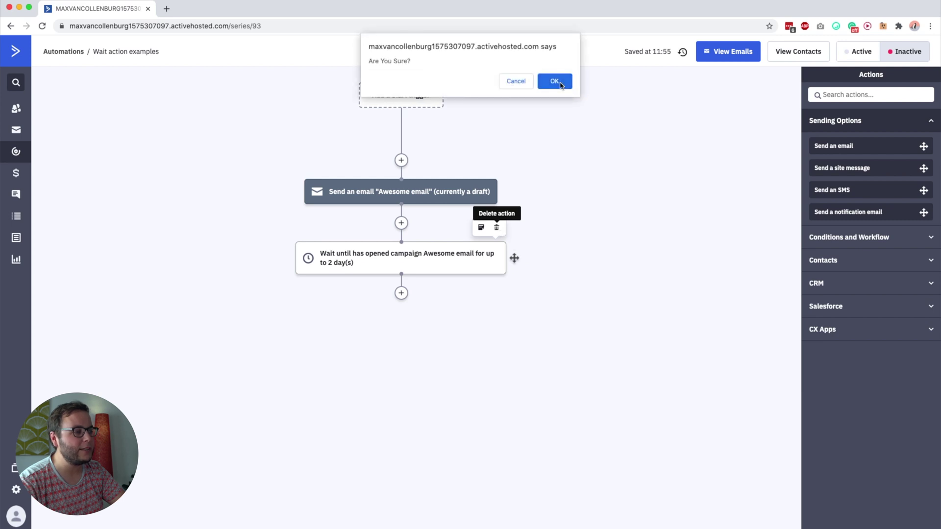
pyautogui.click(555, 81)
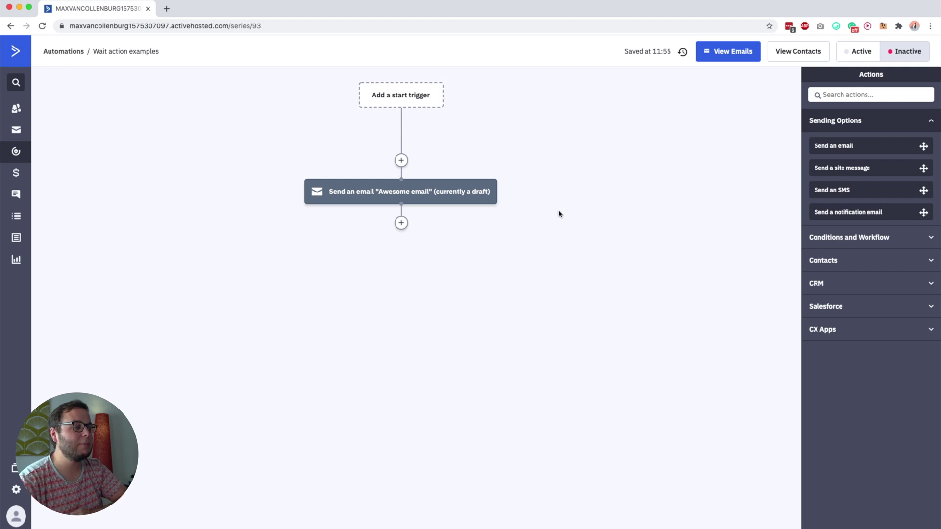
# Add a conditional wait before the Awesome email using Current year (Europe/Berlin)
pyautogui.click(401, 161)
pyautogui.click(442, 114)
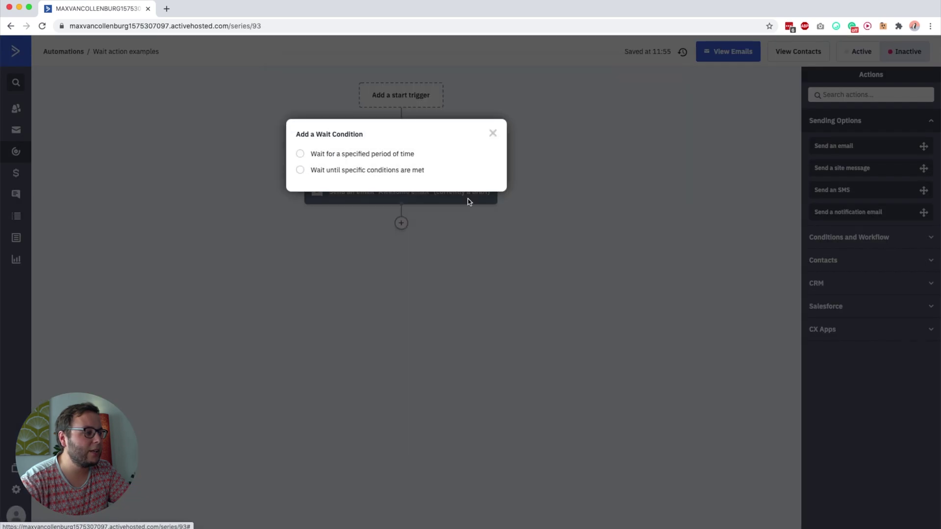
pyautogui.click(339, 170)
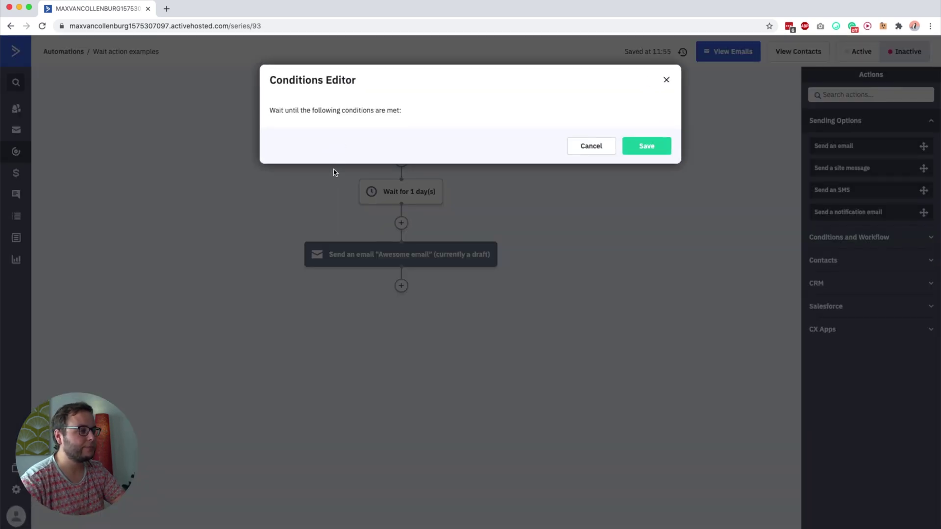
pyautogui.click(311, 139)
pyautogui.write('current year')
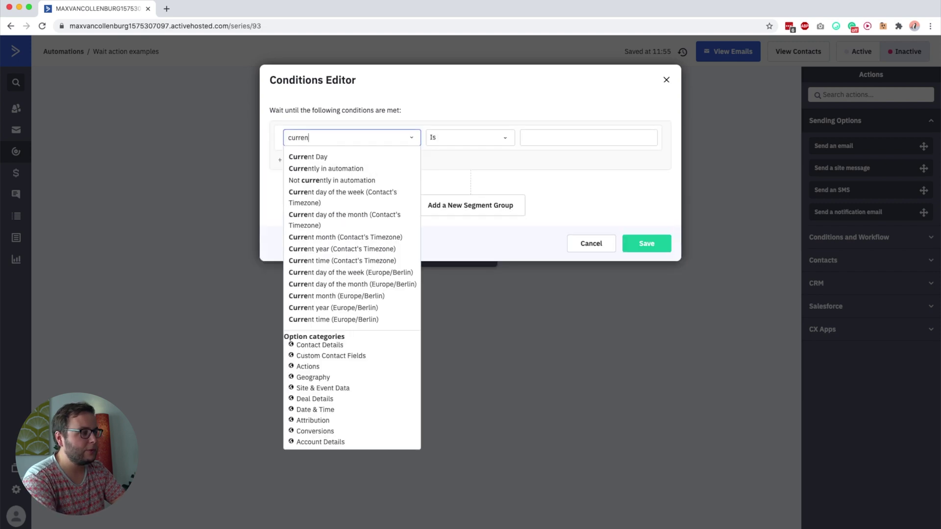
pyautogui.click(332, 169)
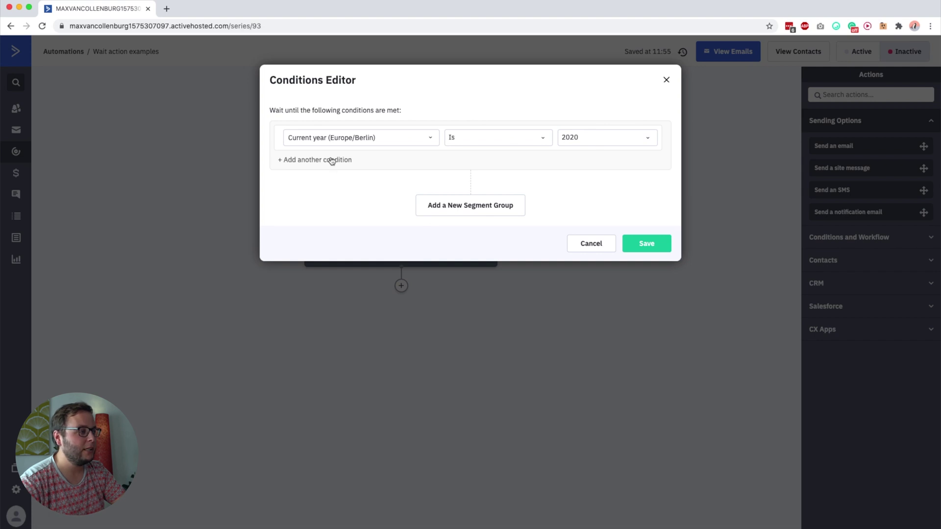
# Add a second condition: Current month (Europe/Berlin) is September
pyautogui.click(331, 160)
pyautogui.click(338, 166)
pyautogui.write('cu')
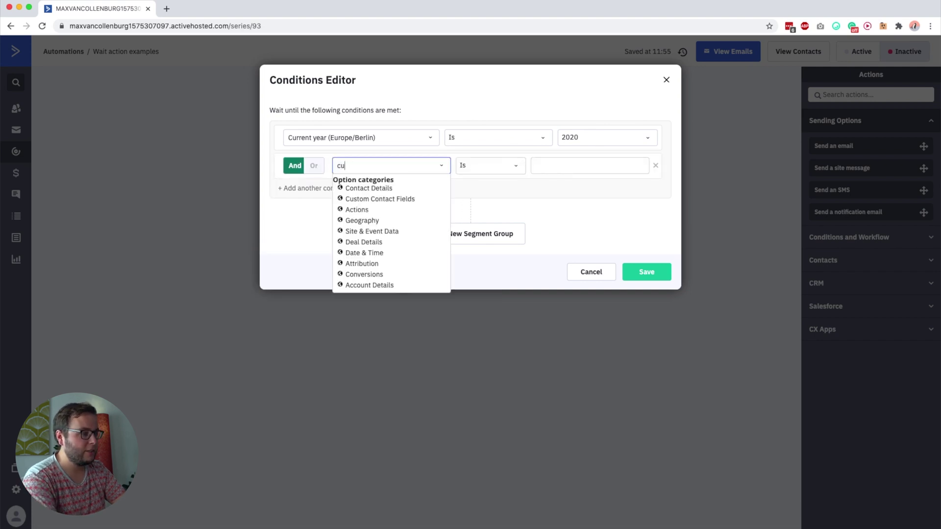
pyautogui.write('rrent month')
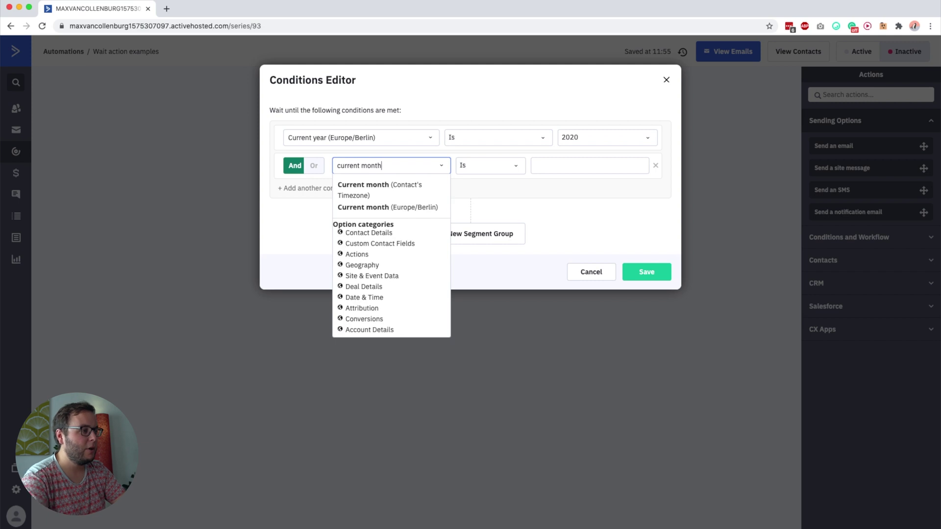
pyautogui.click(372, 207)
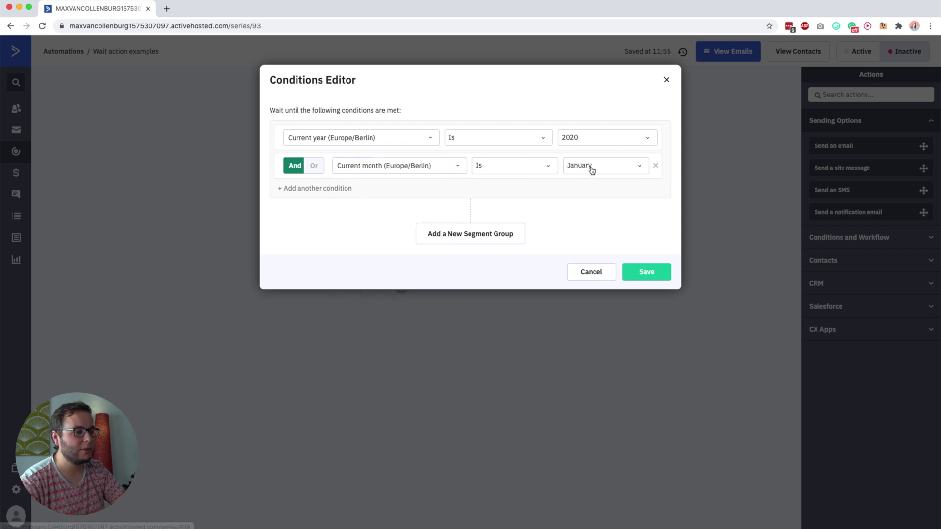
pyautogui.click(591, 167)
pyautogui.scroll(-3, 597, 223)
pyautogui.click(590, 241)
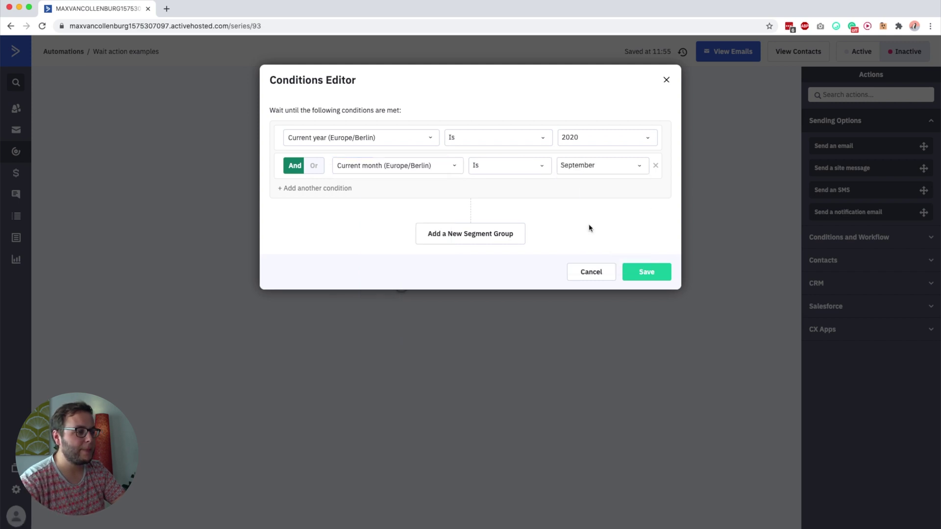
# Add Current day of the month is 10, then save the wait without a time limit
pyautogui.click(302, 190)
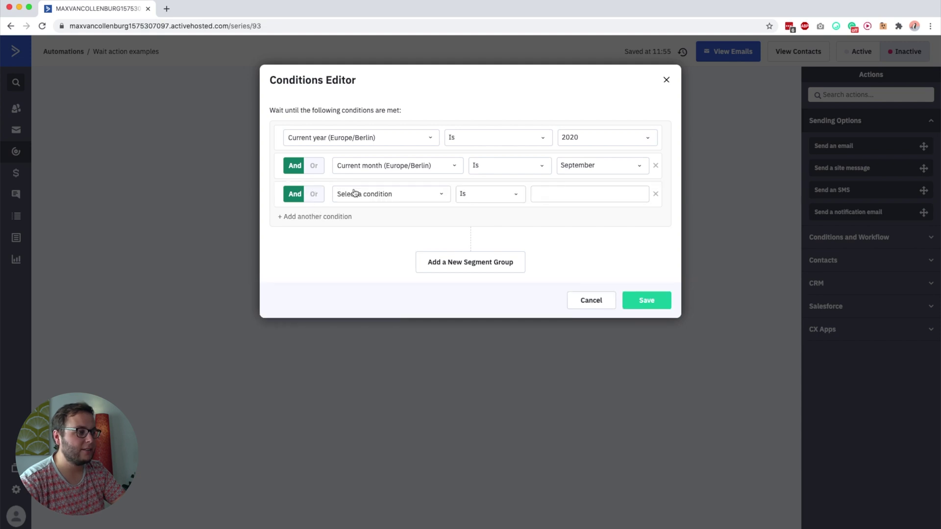
pyautogui.click(348, 193)
pyautogui.write('current day of the mon')
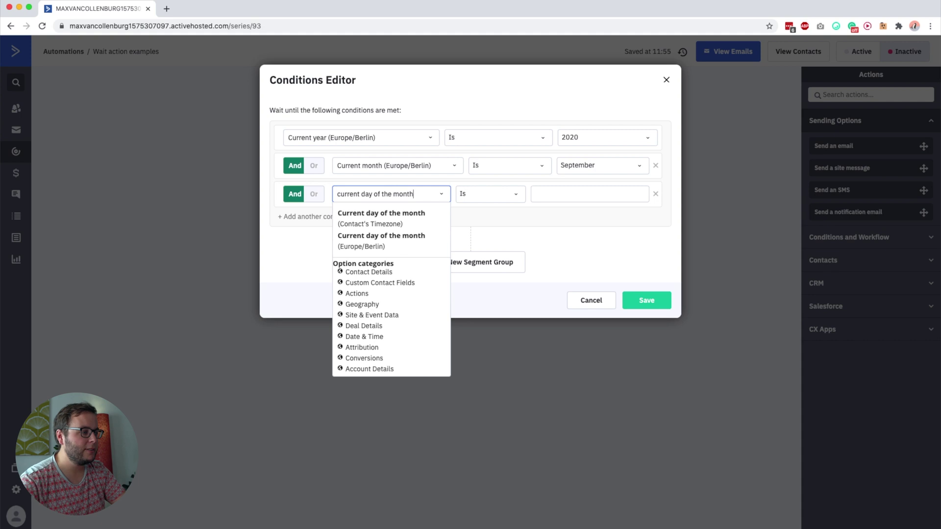
pyautogui.write('th')
pyautogui.click(343, 243)
pyautogui.click(615, 194)
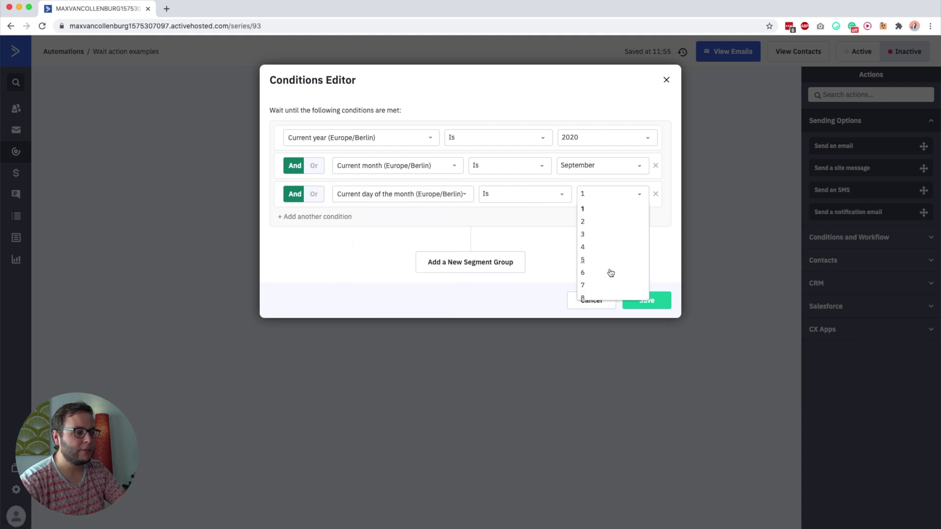
pyautogui.scroll(-1, 609, 278)
pyautogui.scroll(-1, 609, 278)
pyautogui.click(597, 253)
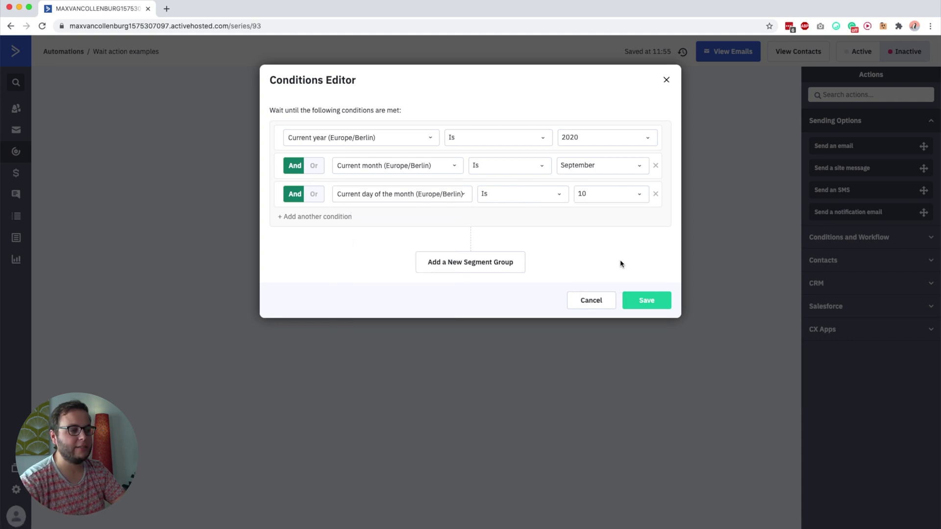
pyautogui.click(645, 303)
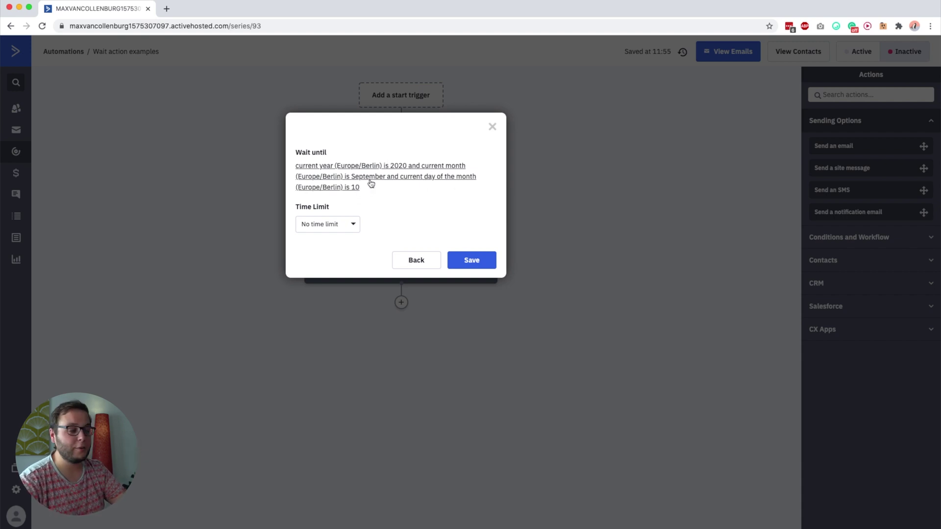
pyautogui.click(483, 267)
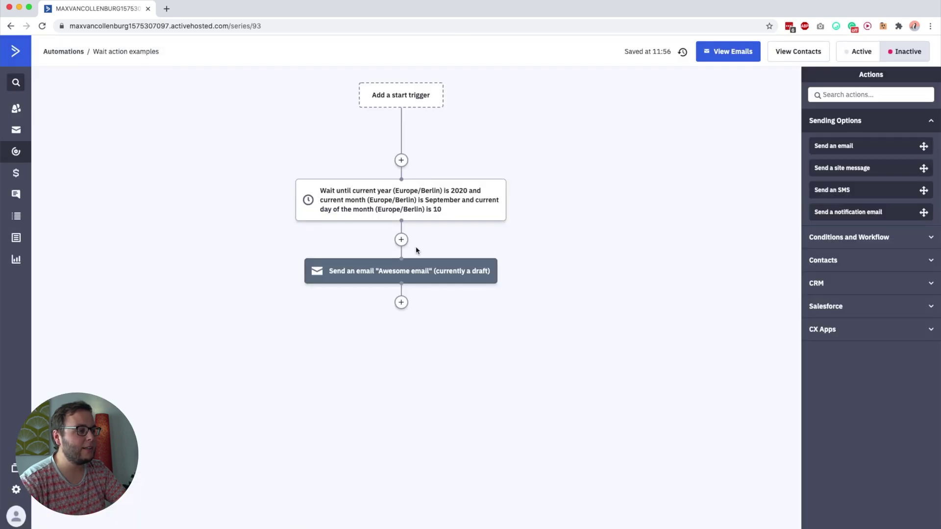
# Change the day-of-month condition to 'Is on or after' 10 and save the wait
pyautogui.click(424, 210)
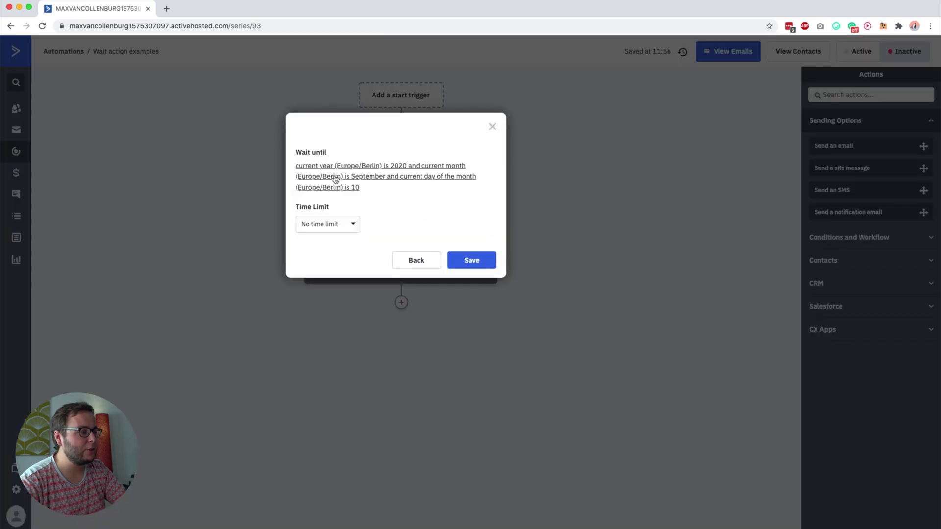
pyautogui.click(335, 179)
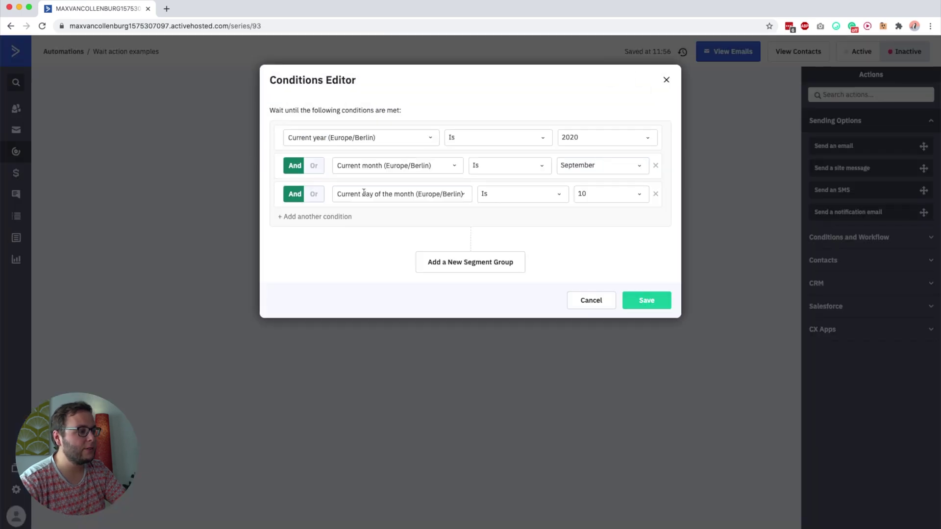
pyautogui.click(514, 194)
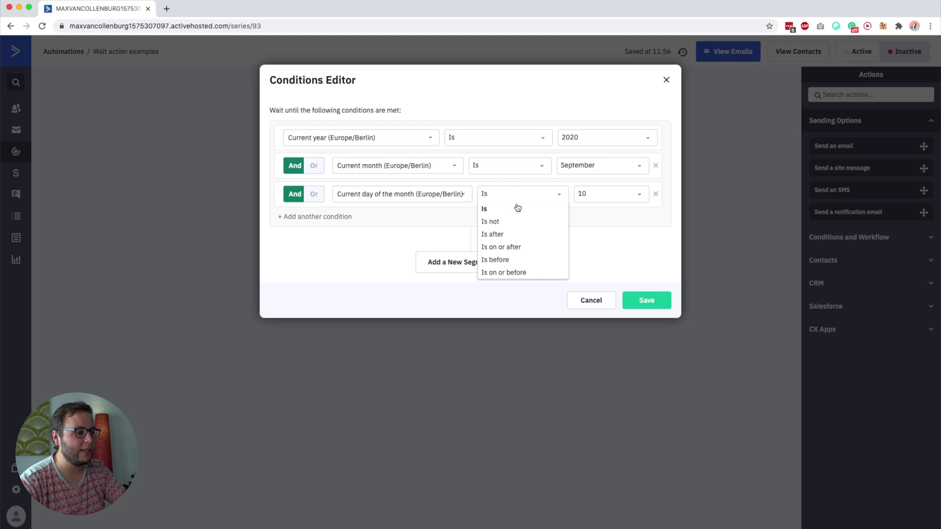
pyautogui.click(511, 246)
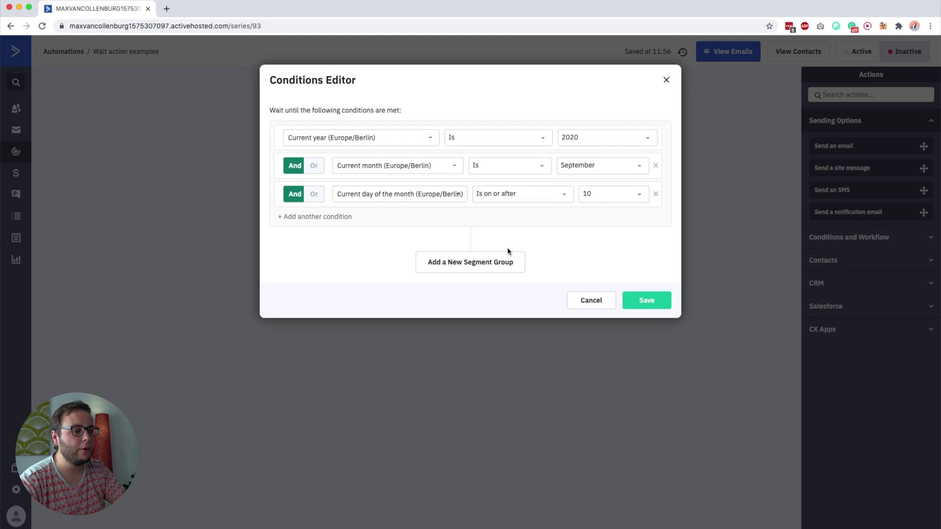
pyautogui.click(650, 299)
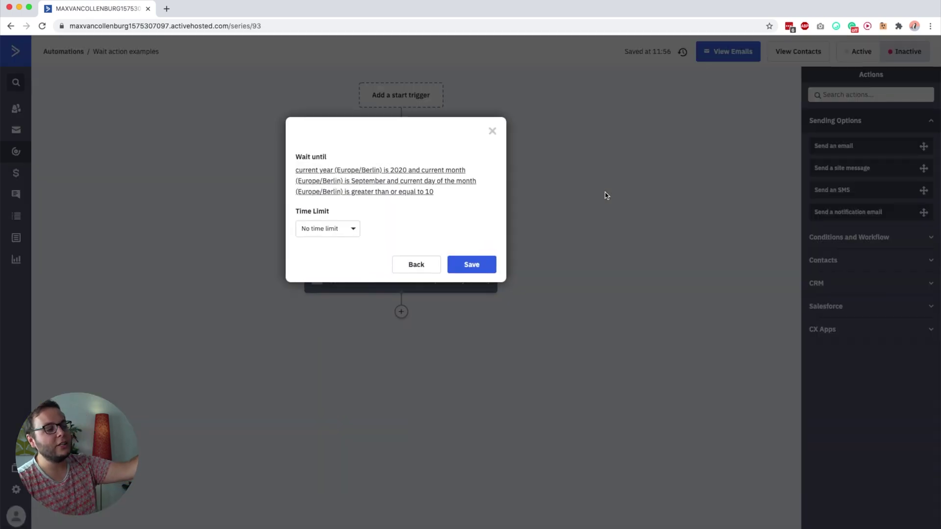
pyautogui.click(470, 263)
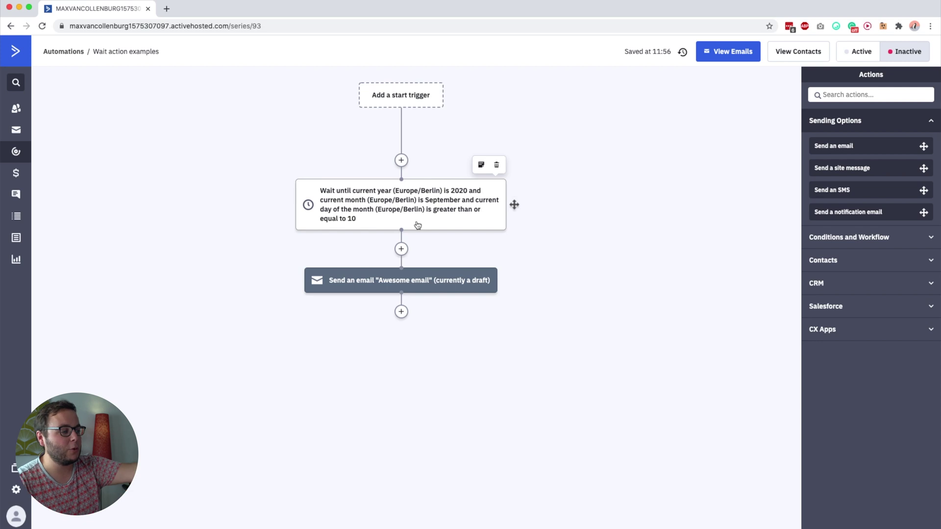
# Delete the date wait and add a 'wait until conditions are met' step after the Awesome email
pyautogui.click(497, 165)
pyautogui.click(562, 87)
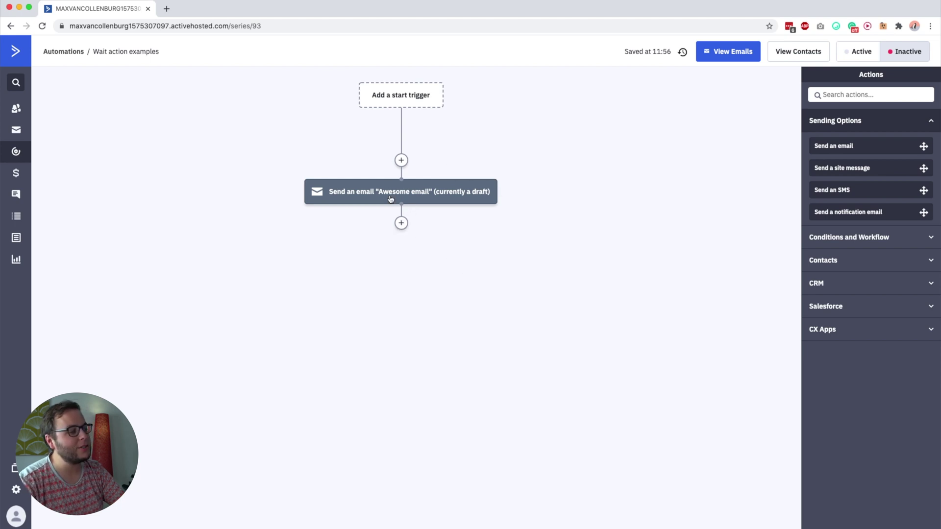
pyautogui.click(402, 223)
pyautogui.click(470, 115)
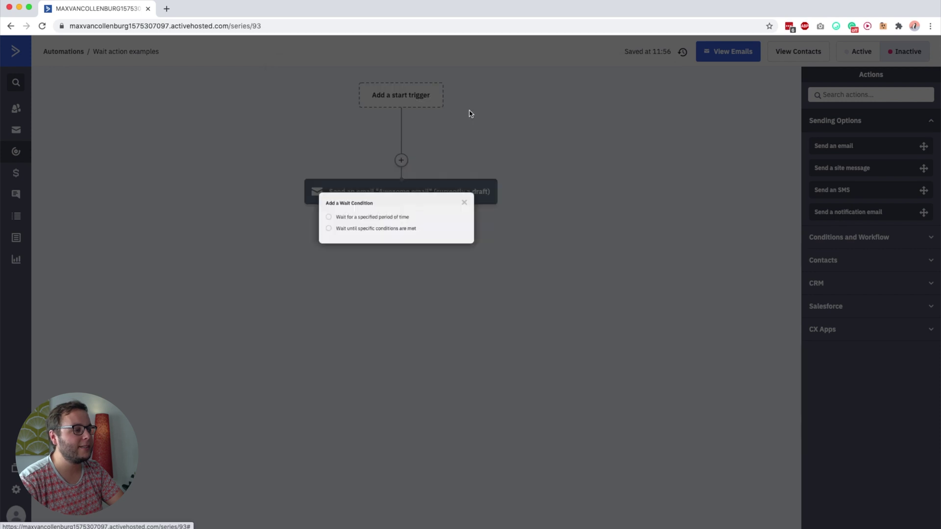
pyautogui.click(352, 235)
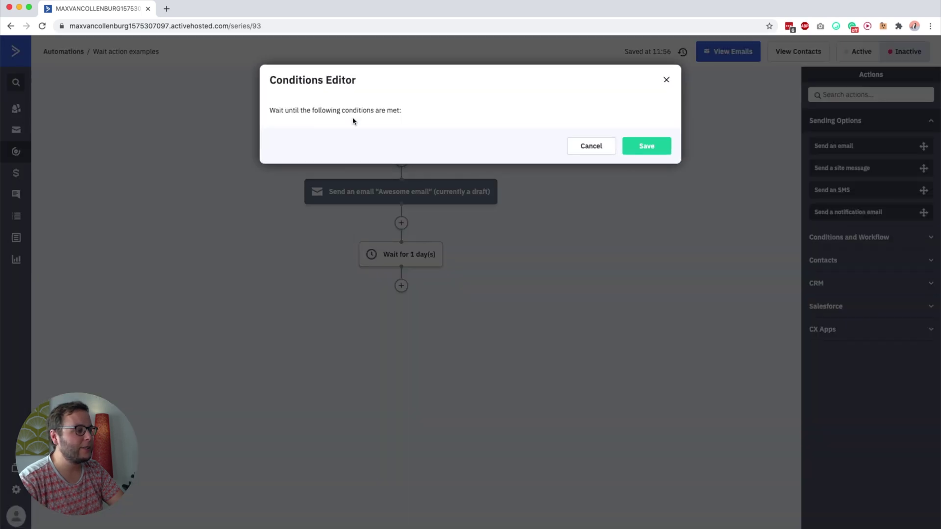
# Set the wait condition to Not currently in automation: 5-Day Challenge
pyautogui.click(319, 138)
pyautogui.write('no')
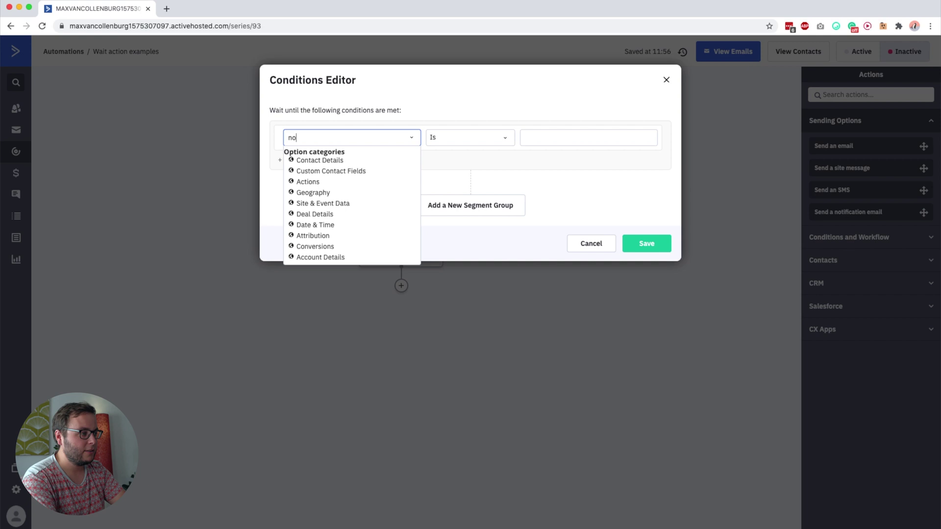
pyautogui.write('t current')
pyautogui.click(336, 157)
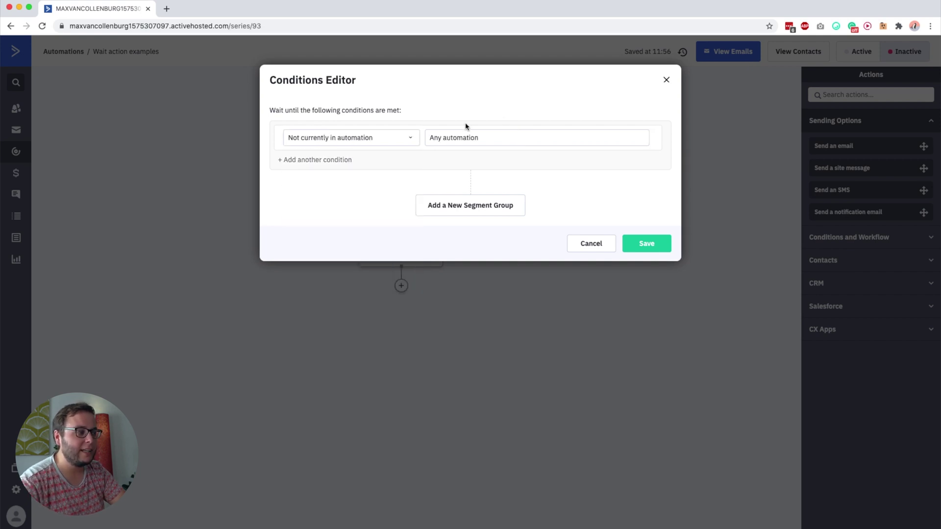
pyautogui.click(492, 135)
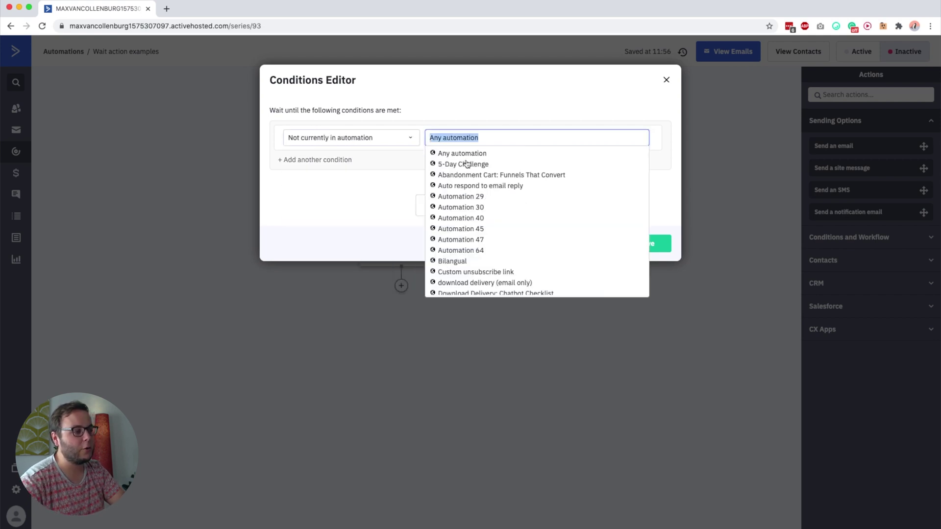
pyautogui.click(466, 164)
pyautogui.click(659, 243)
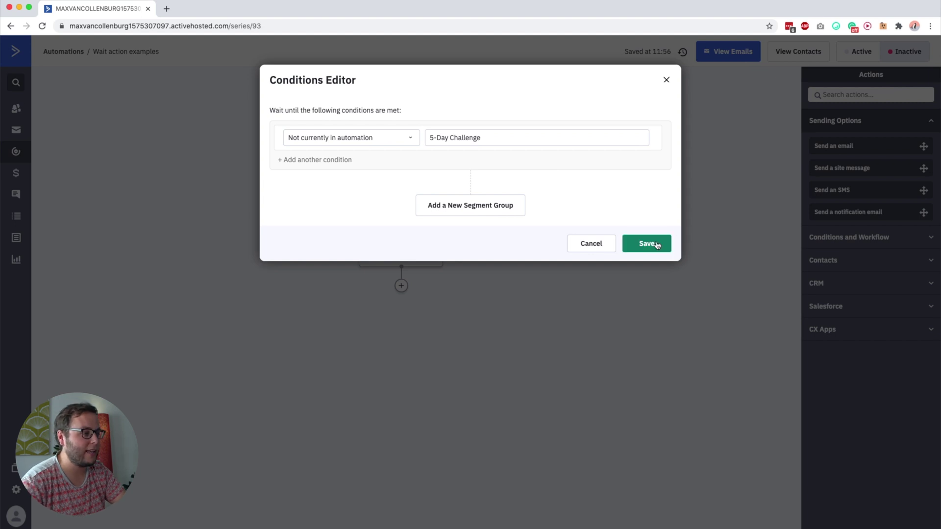